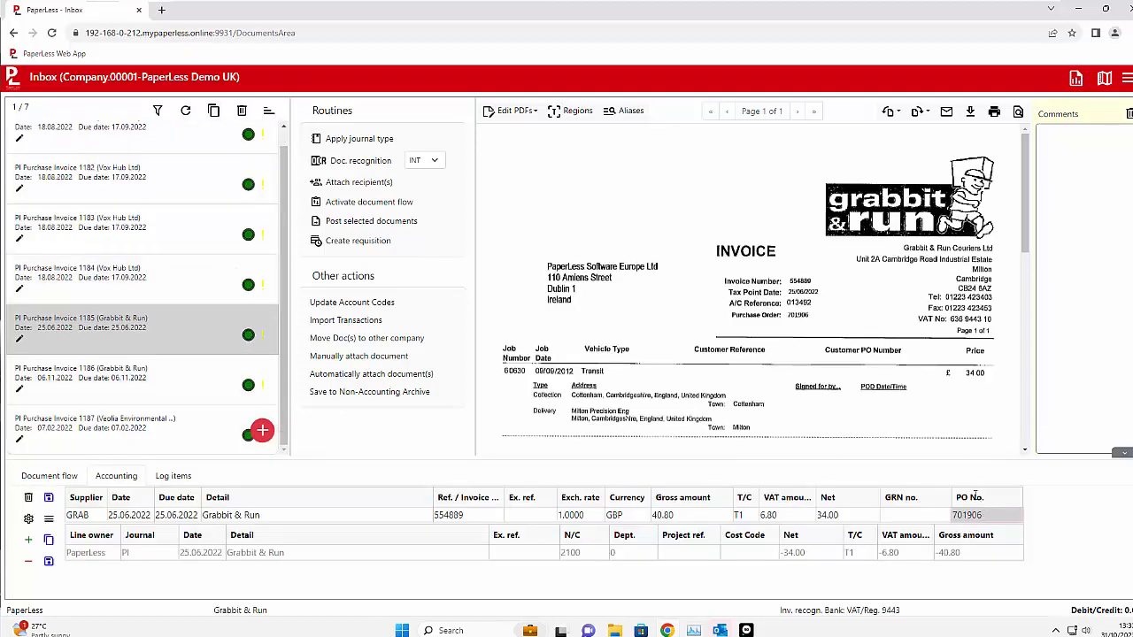
Review the invoice images and accounting lines of Veolia invoice 1187 and the Grabbit & Run purchase invoices in the inbox.
left_click(157, 423)
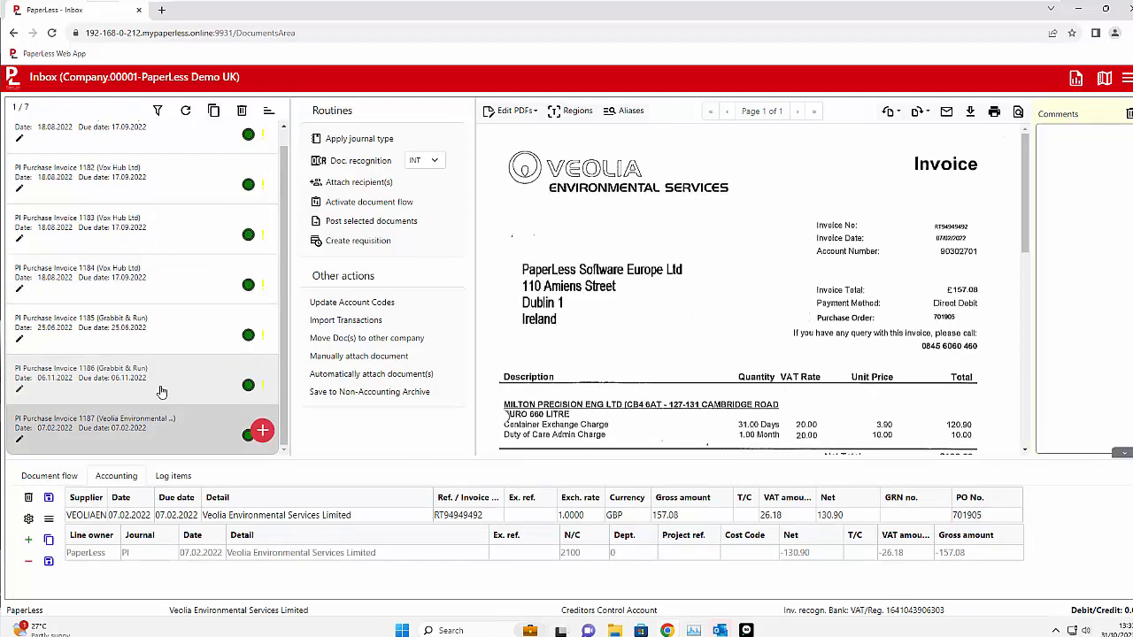
left_click(221, 392)
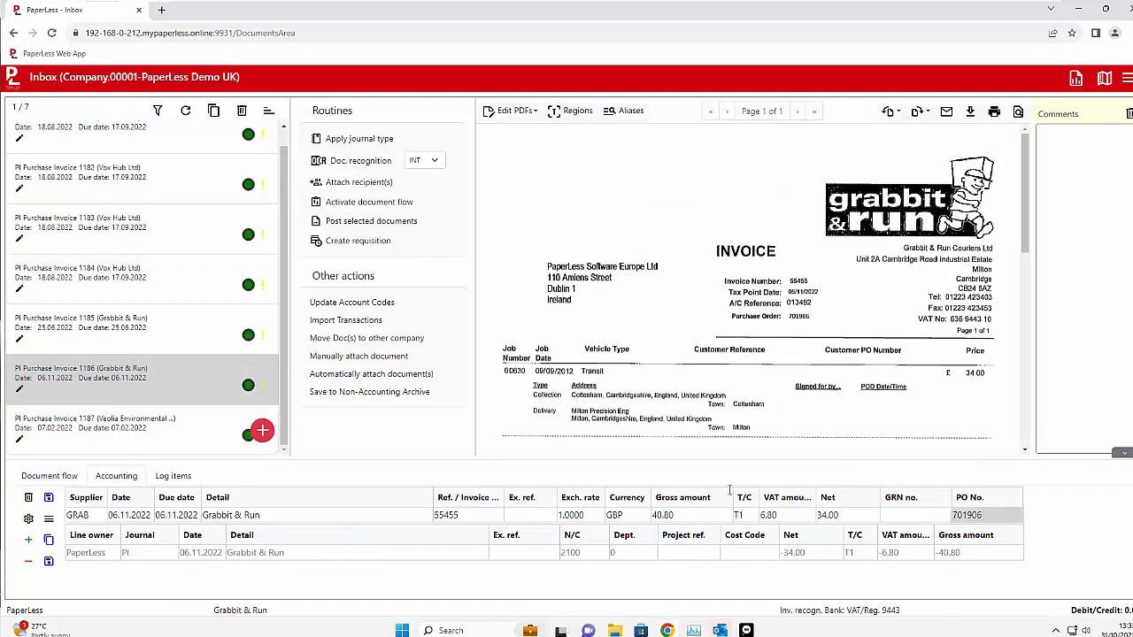
left_click(179, 342)
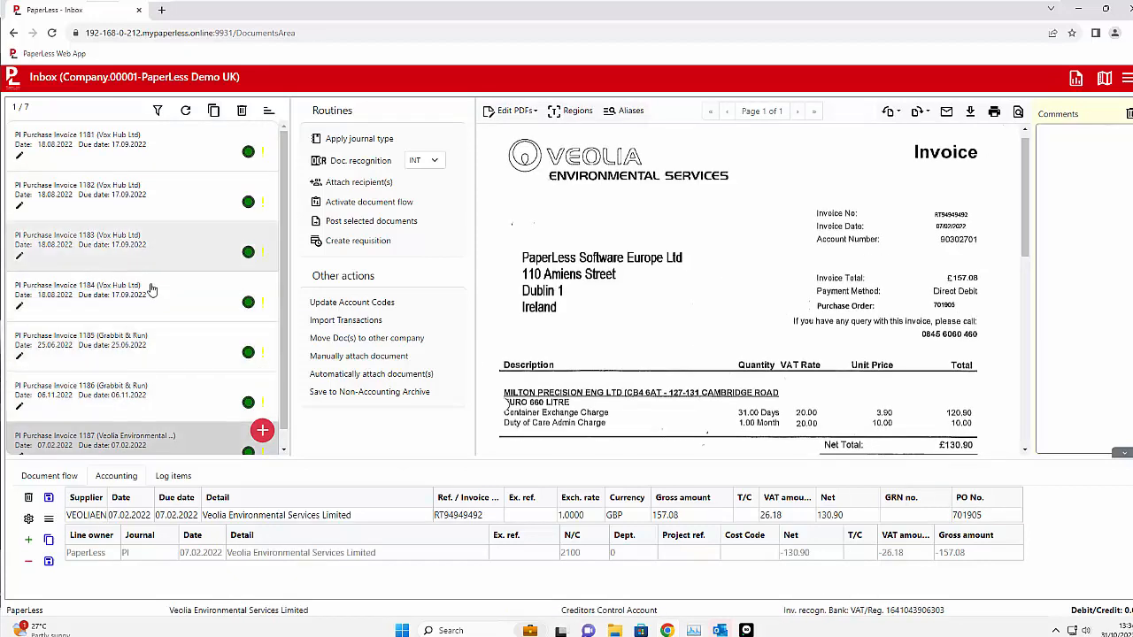
Post Vox Hub purchase invoices 1181 to 1184 together with Veolia invoice 1187 to Sage, confirming the posting.
left_click(152, 287)
left_click(160, 203, "shift")
left_click(159, 165, "shift")
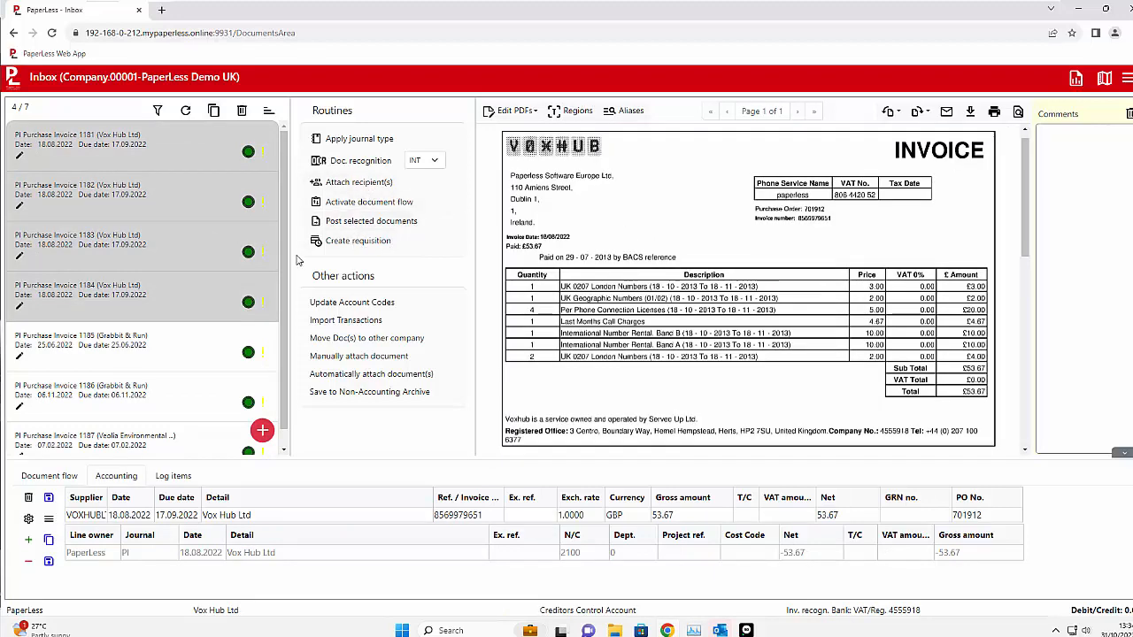
left_click(160, 436, "ctrl")
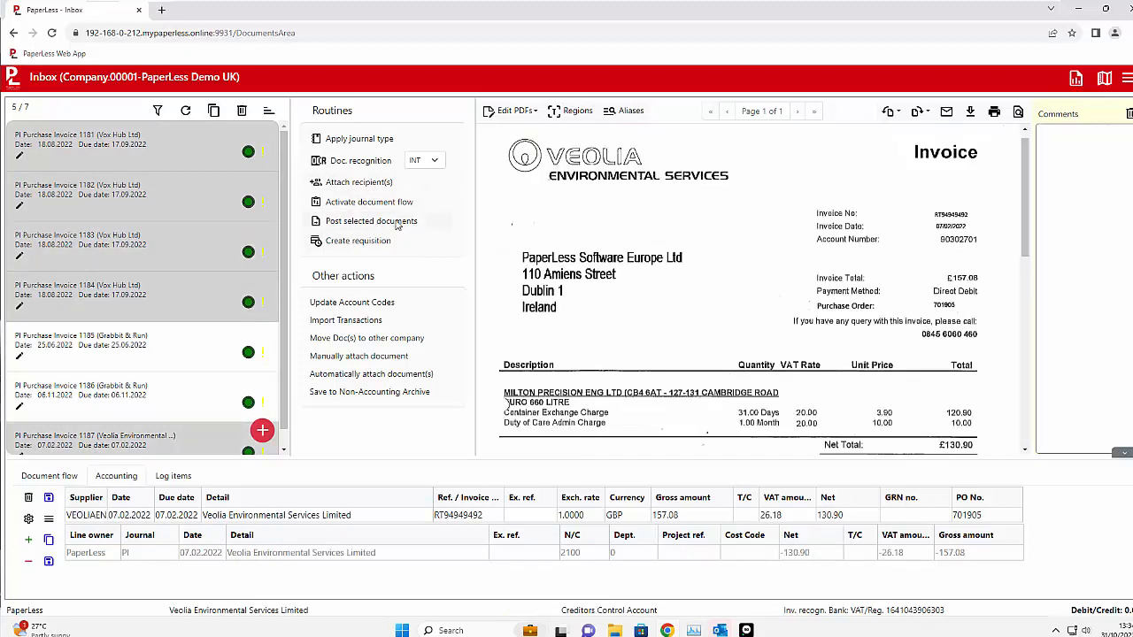
left_click(398, 222)
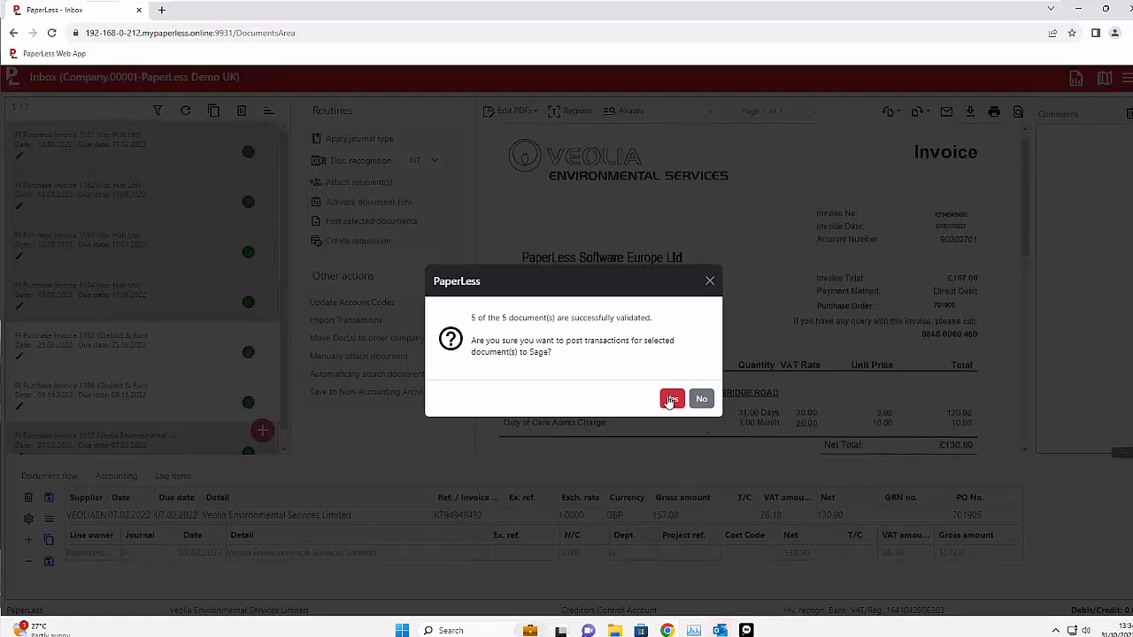
left_click(672, 399)
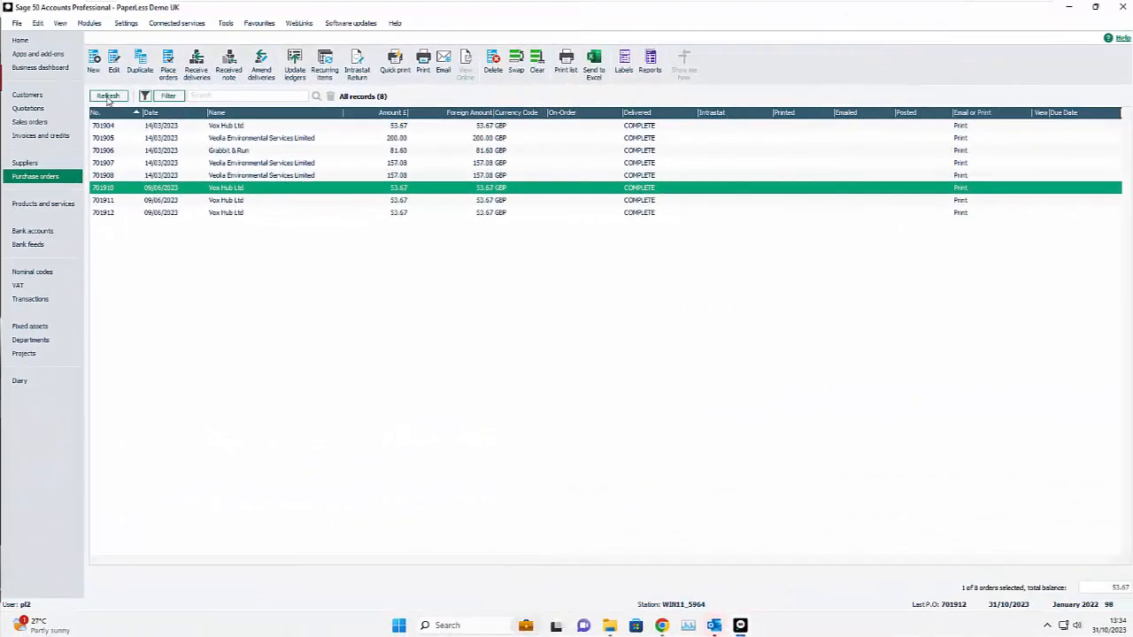
Refresh the purchase orders list in Sage 50 Accounts and check the posted status of Vox Hub orders 701912, 701911, 701910 and 701904.
left_click(107, 95)
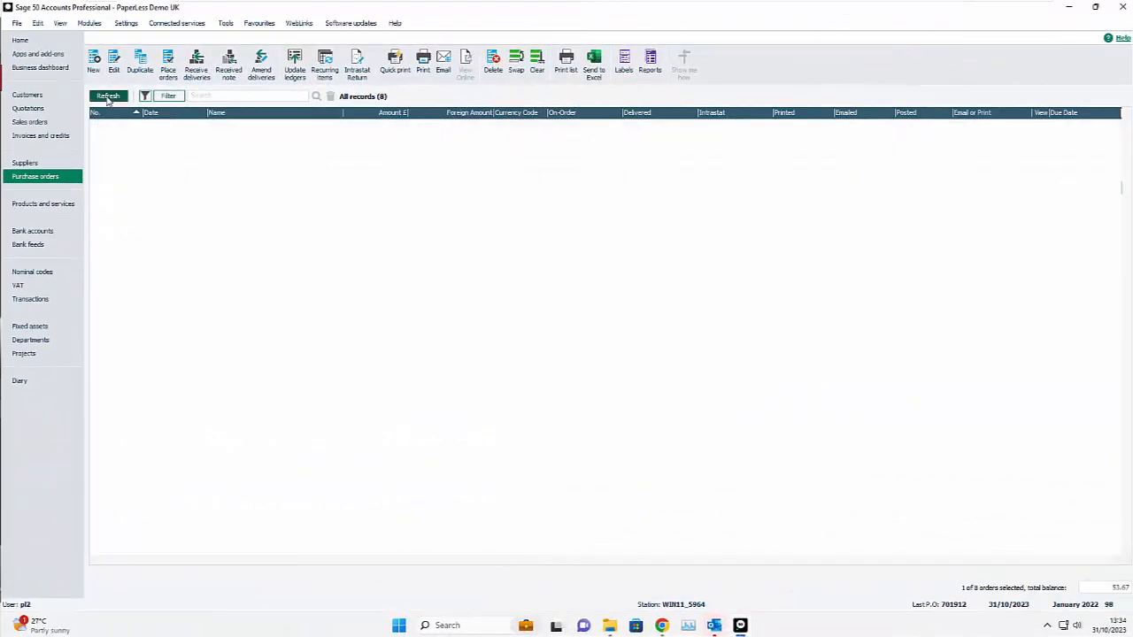
left_click(870, 213)
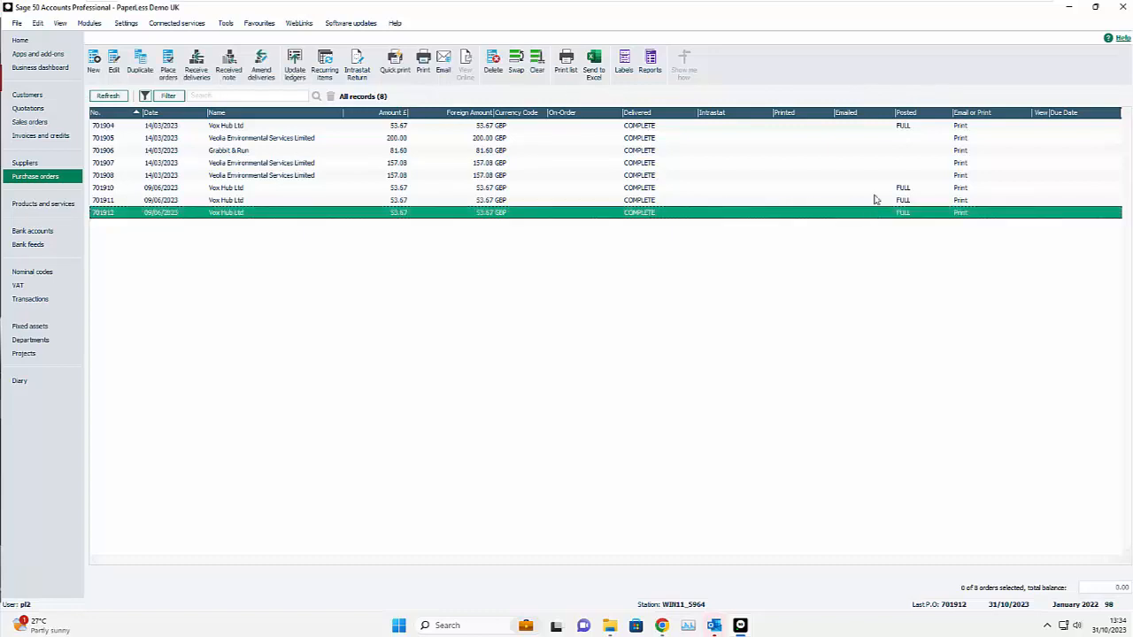
left_click(875, 200)
left_click(874, 188)
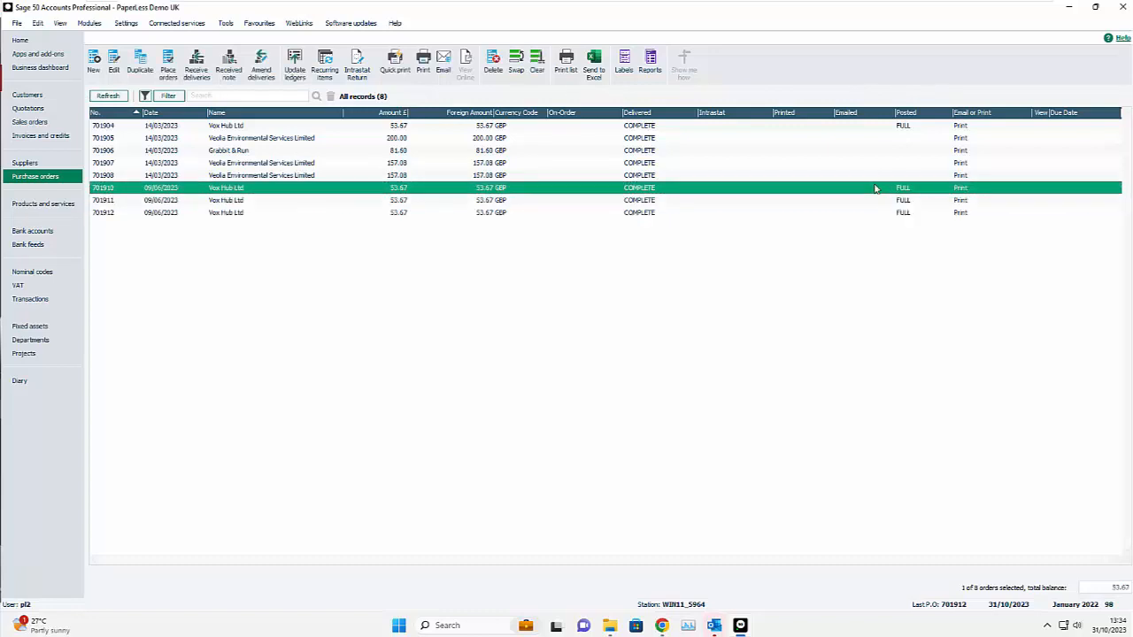
left_click(872, 126)
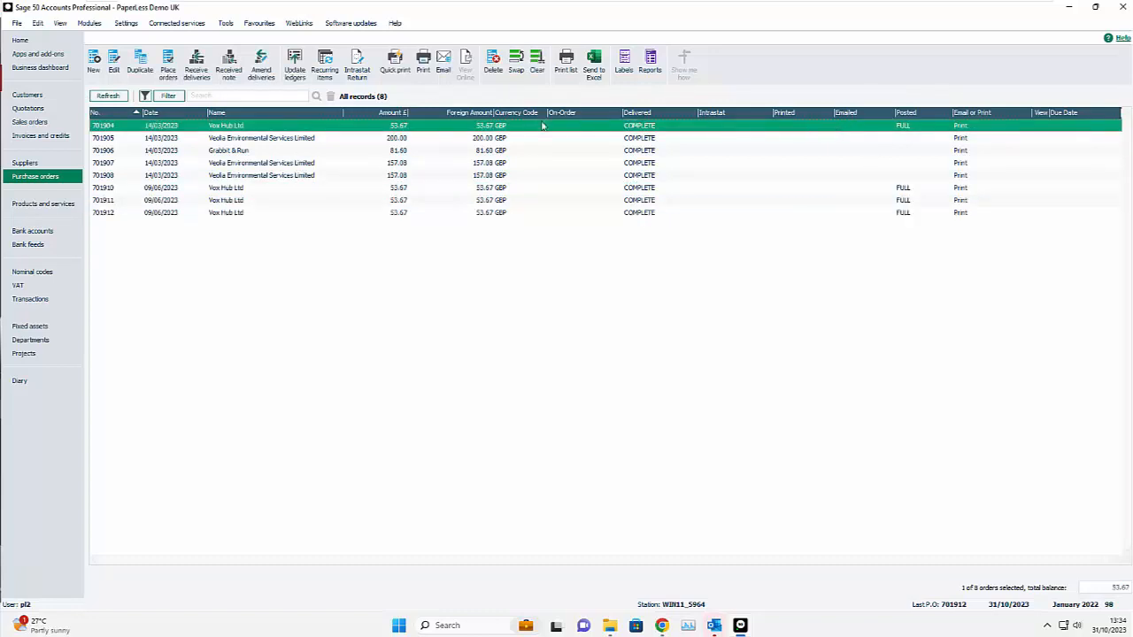
Examine the #PL1181# to #PL1184# transactions in supplier Vox Hub Ltd's activity and open the linked PaperLess document for #PL1184#.
left_click(25, 163)
double_click(215, 375)
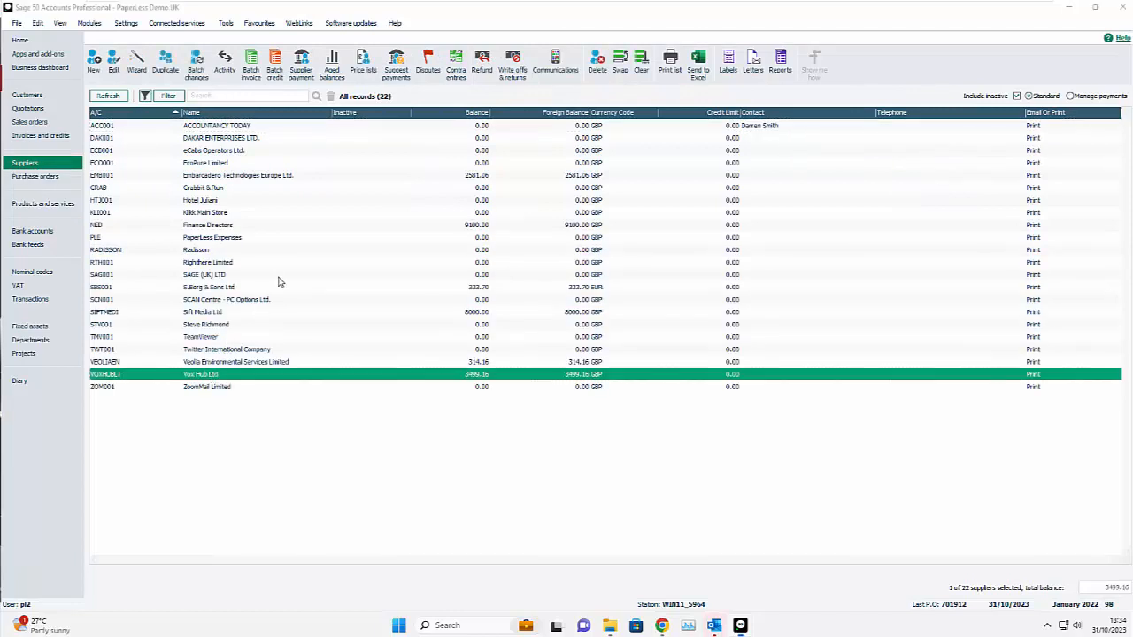
left_click(44, 227)
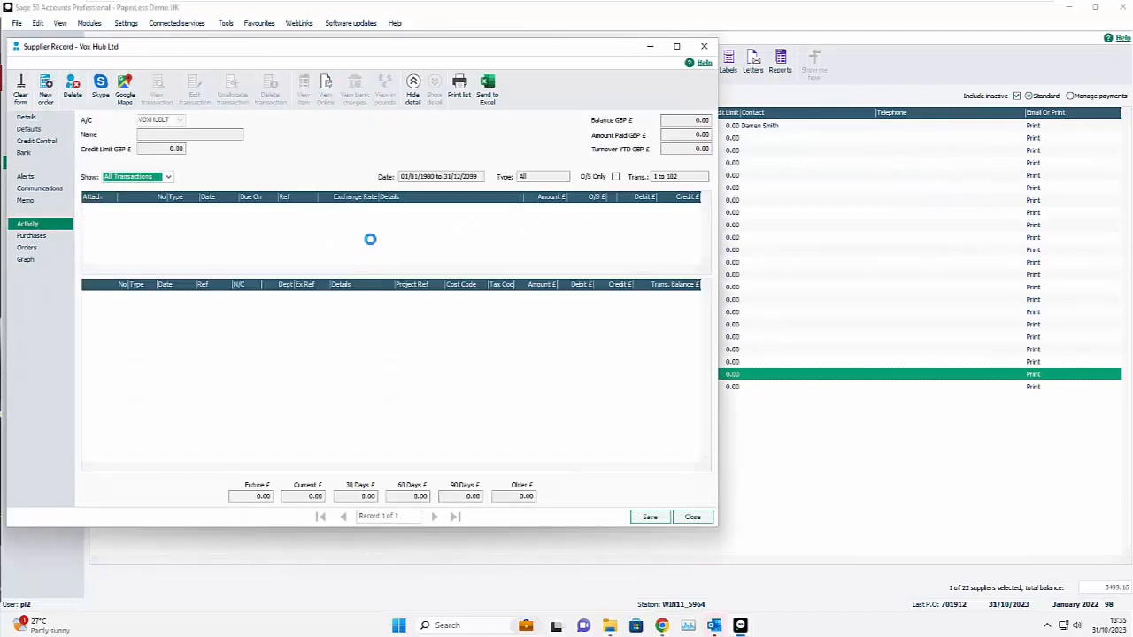
left_click(412, 240)
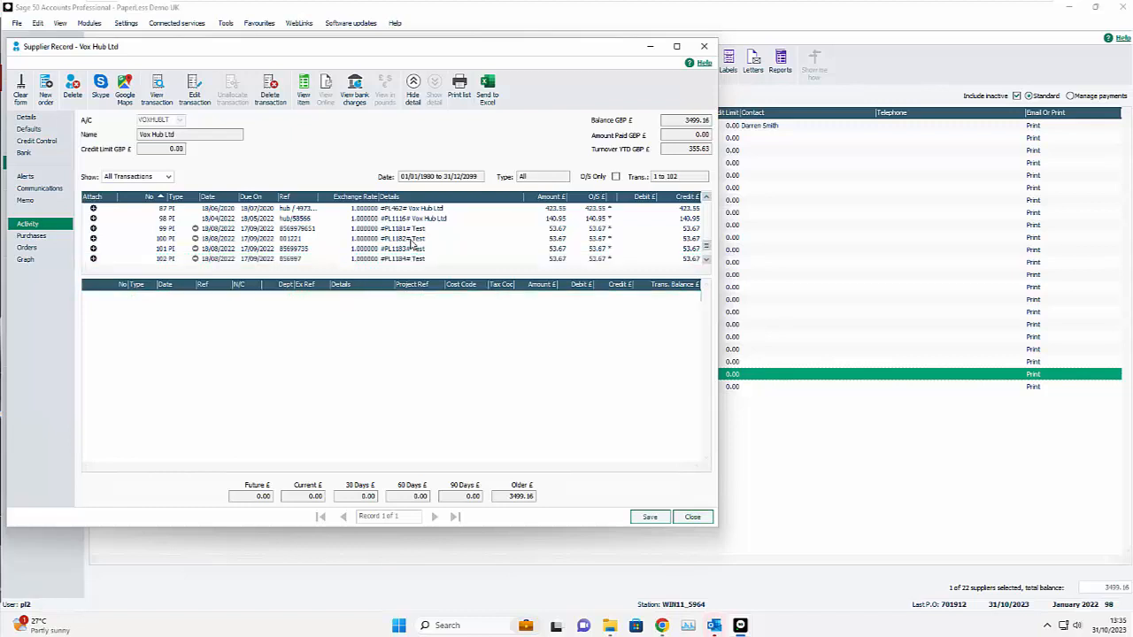
left_click(412, 251)
left_click(413, 261)
left_click(416, 231)
double_click(414, 259)
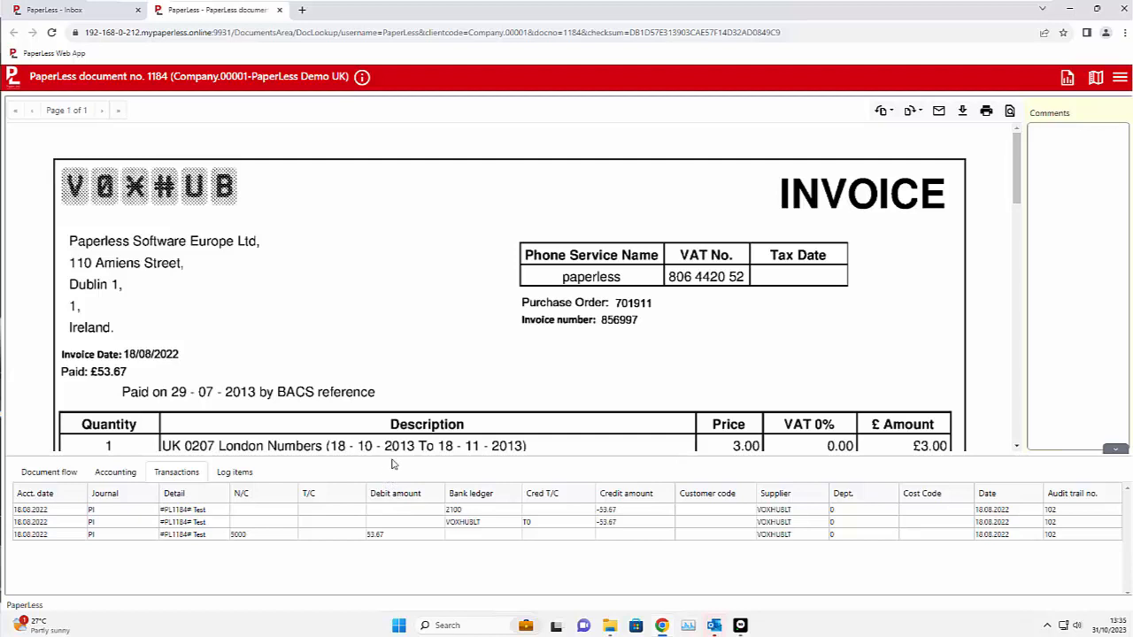
Enlarge the image area of document 1184, review the whole invoice and its accounting details, and close the document.
left_click_drag(393, 463, 393, 489)
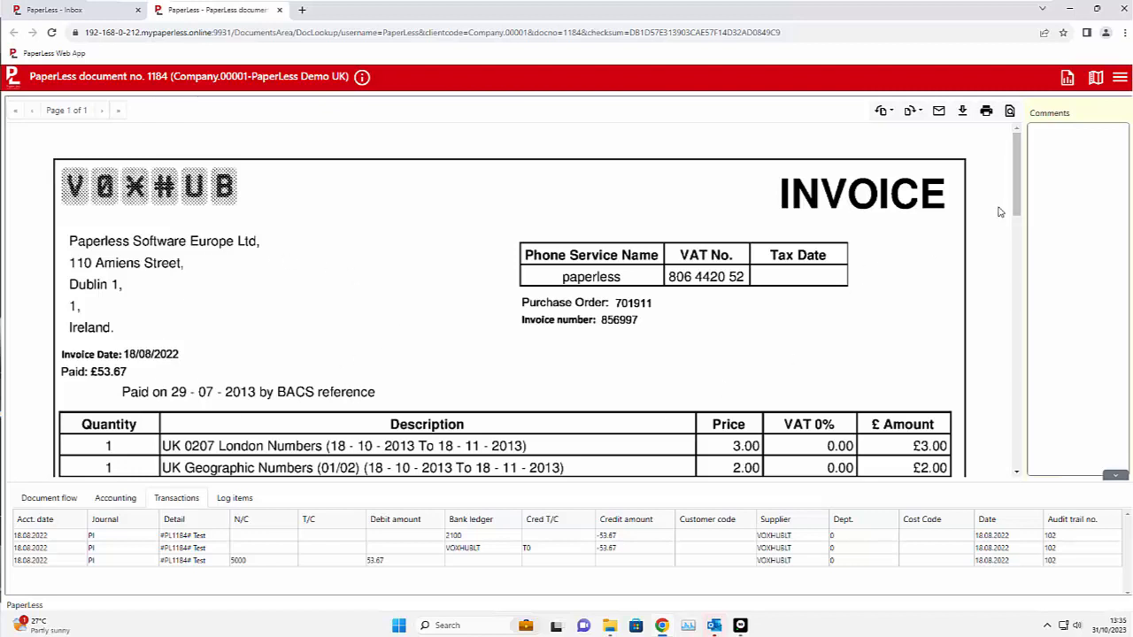
left_click(1015, 389)
left_click(1018, 446)
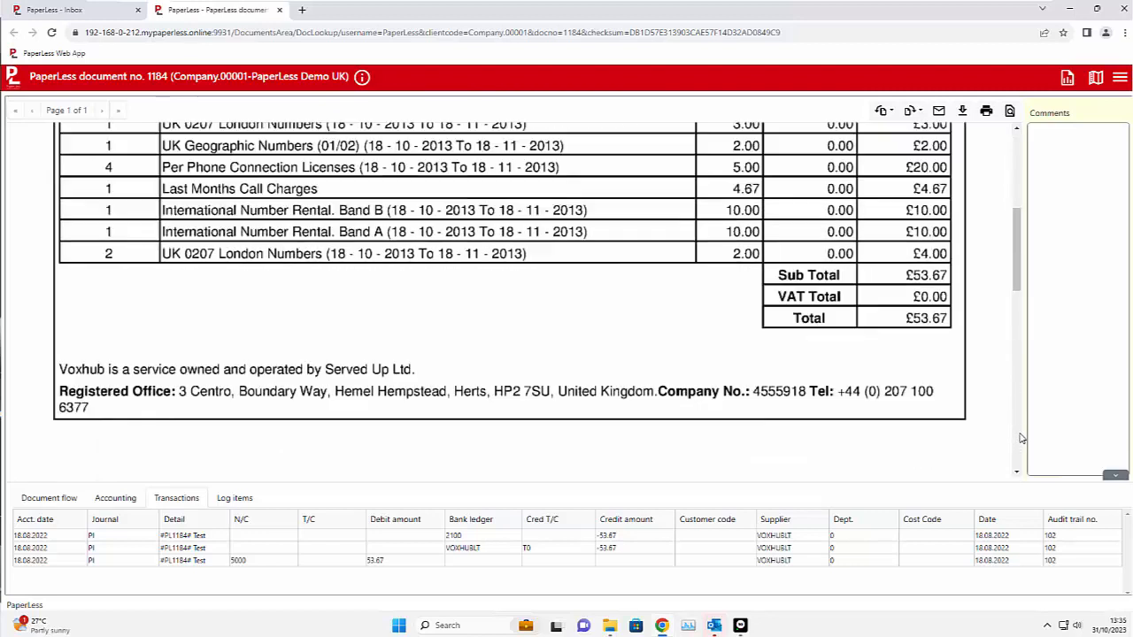
left_click(1021, 438)
left_click_drag(1021, 326, 1040, 164)
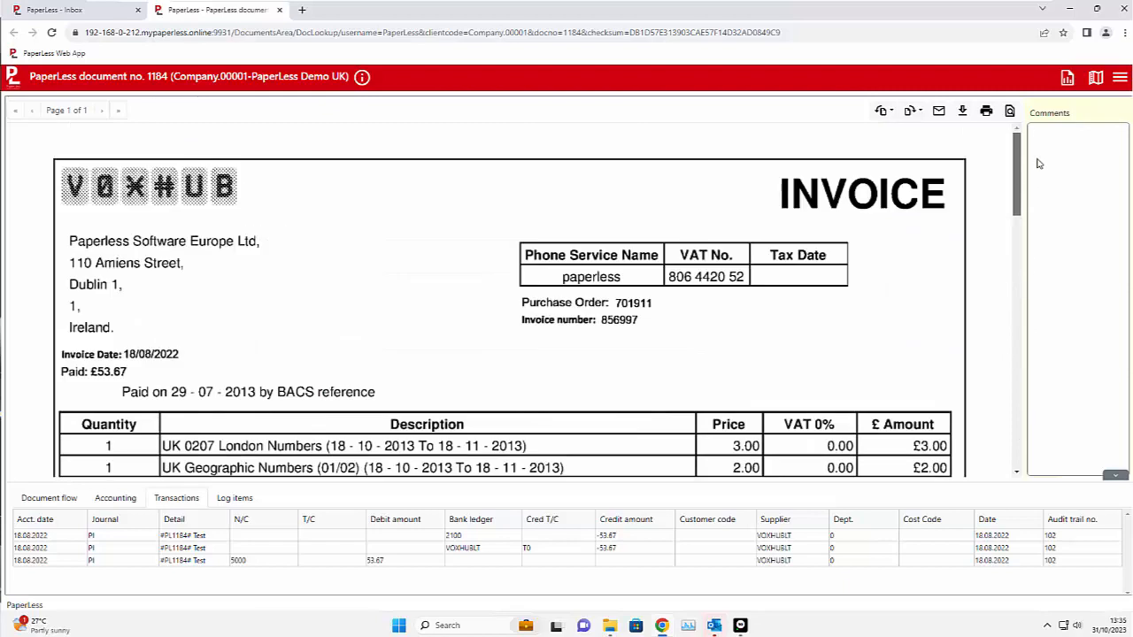
left_click(115, 498)
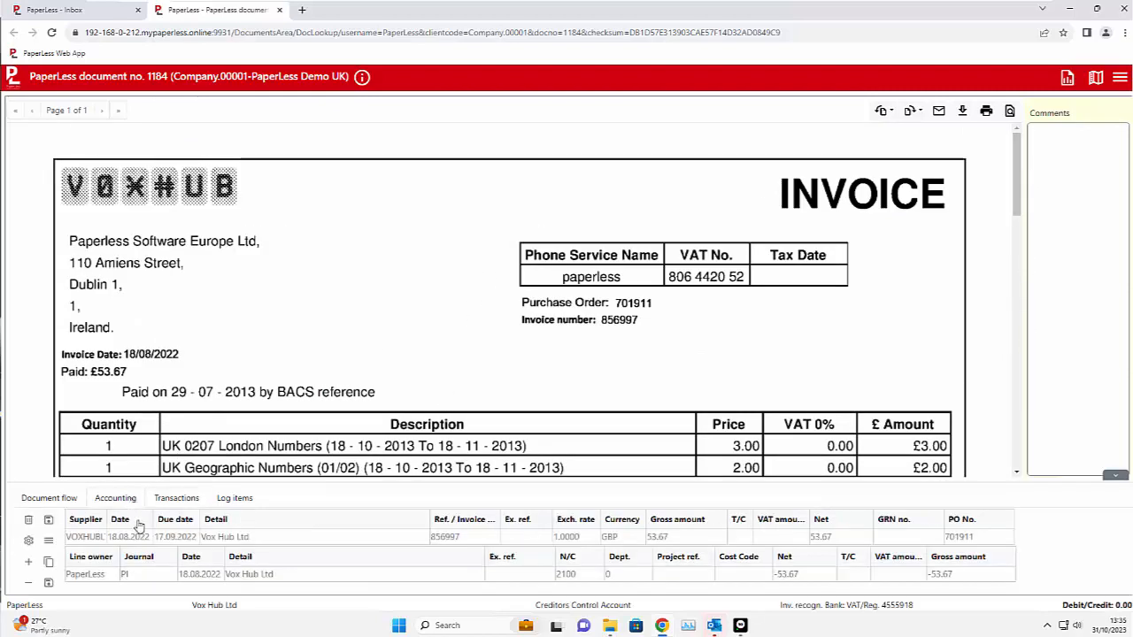
left_click(213, 538)
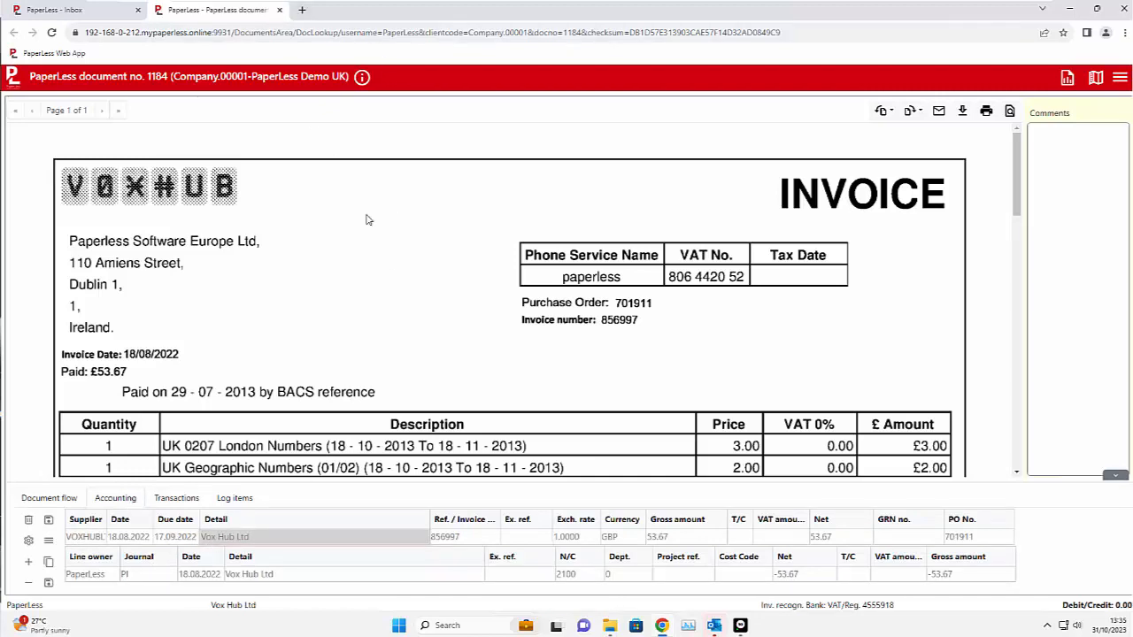
left_click(280, 11)
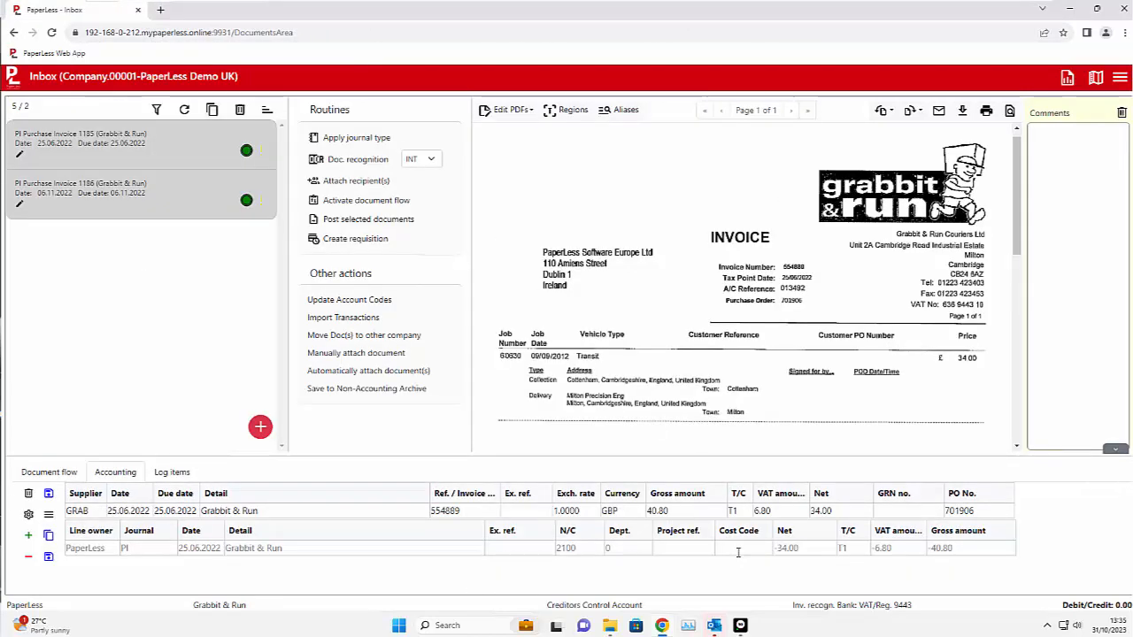
Refresh the PaperLess inbox and examine Veolia invoice 1187's posting comment, purchase order number and invoice totals.
left_click(184, 109)
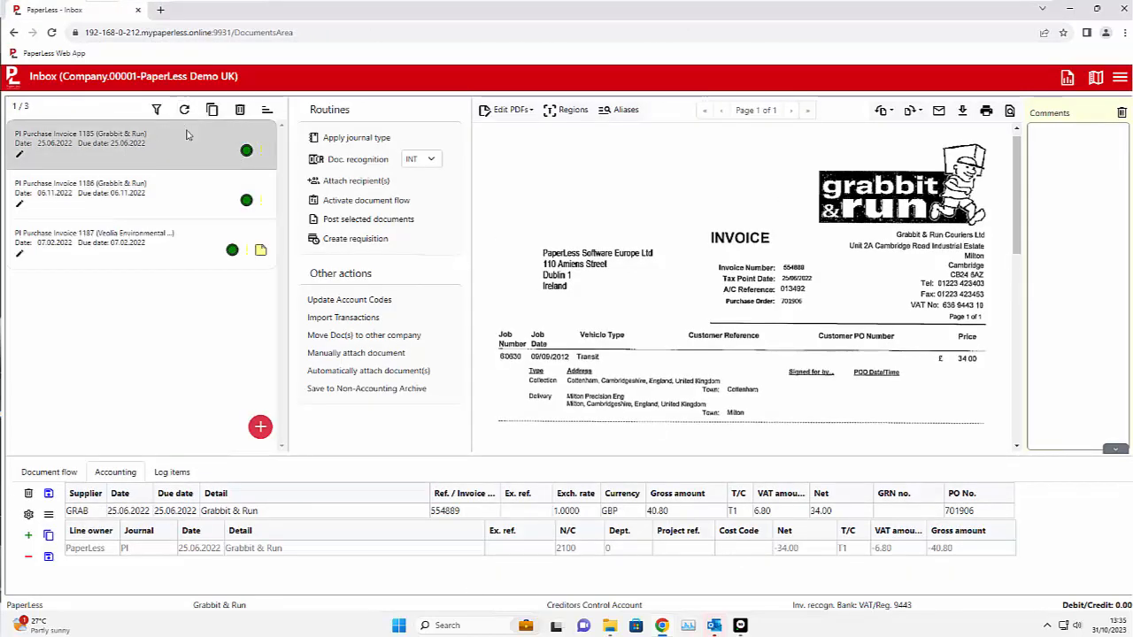
left_click(125, 249)
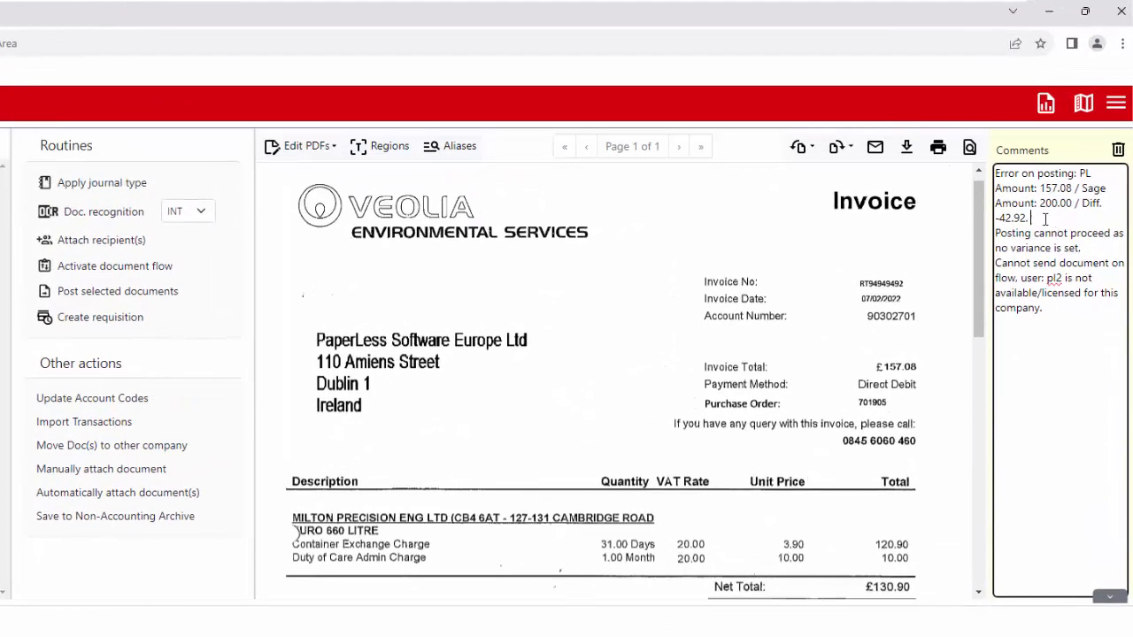
left_click_drag(1045, 218, 990, 179)
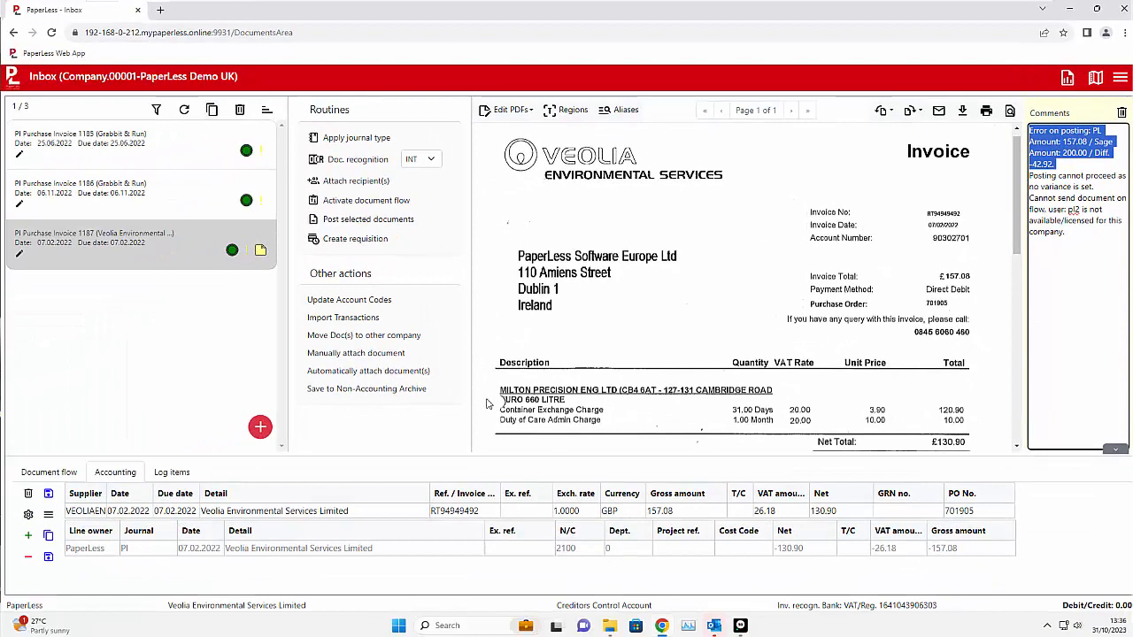
left_click(956, 511)
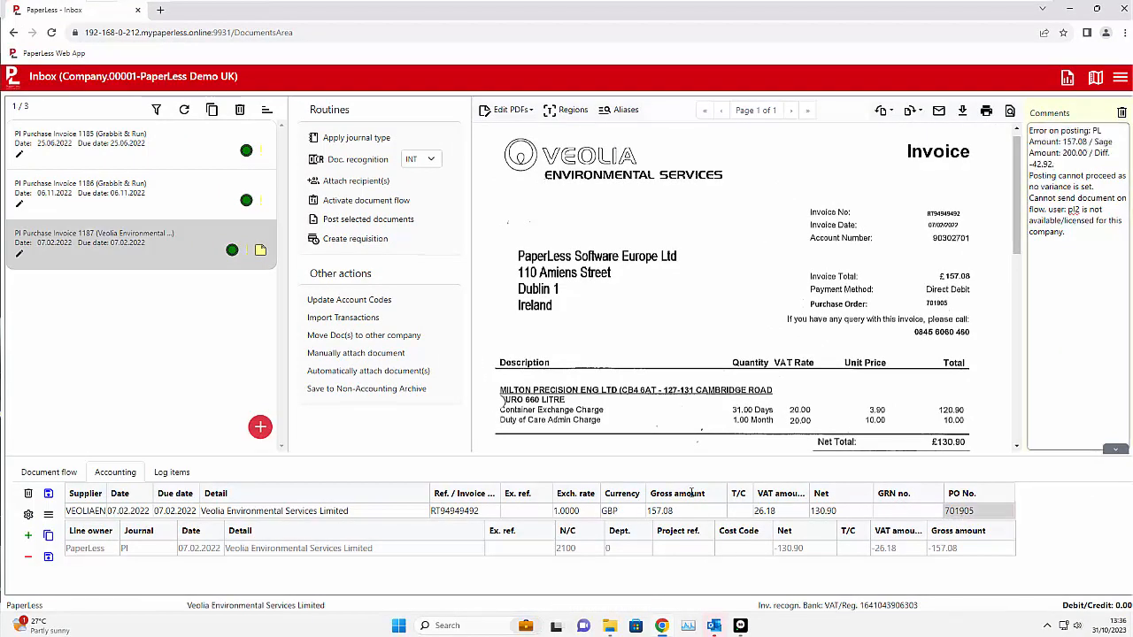
scroll(730, 400, "down", 1)
Open and cancel the email form for Veolia invoice 1187, and delete that invoice from the inbox.
left_click(909, 110)
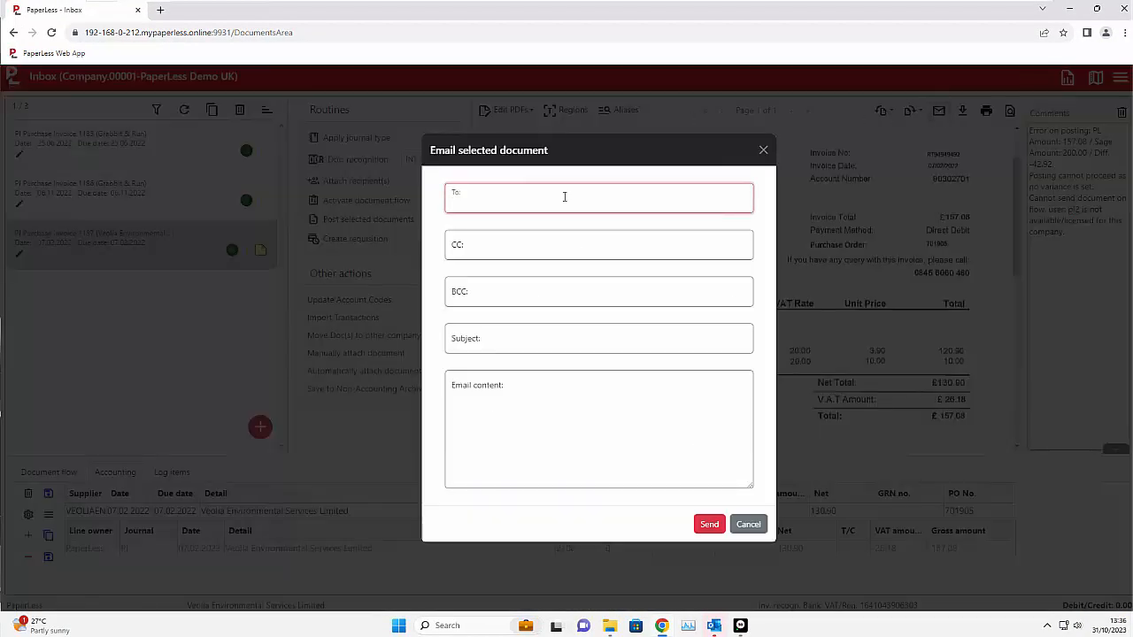
left_click(748, 524)
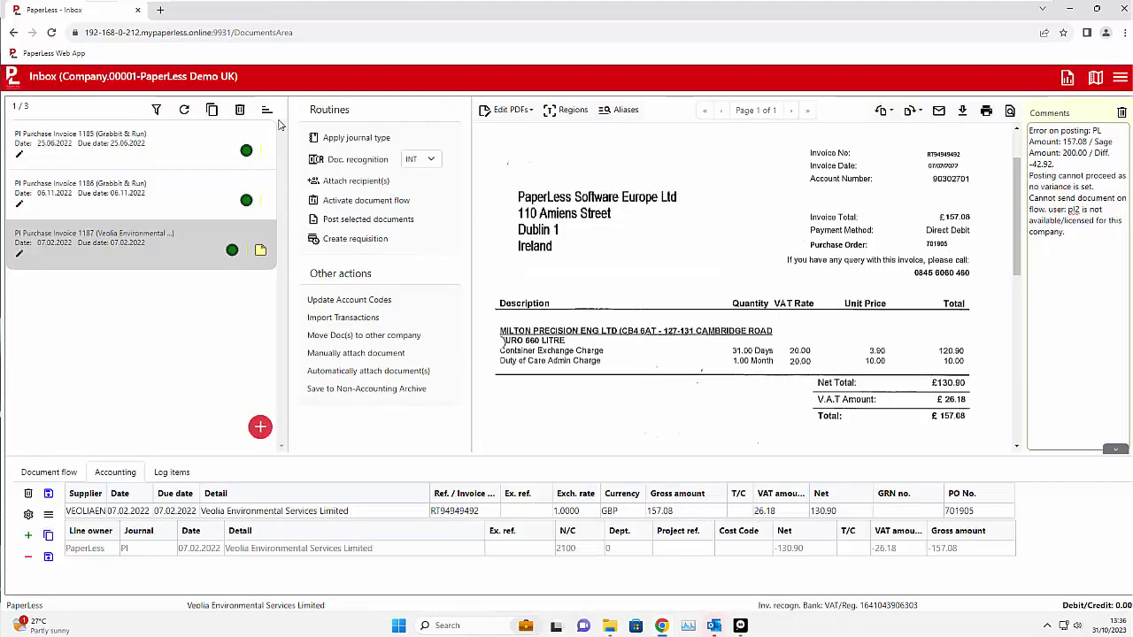
left_click(241, 111)
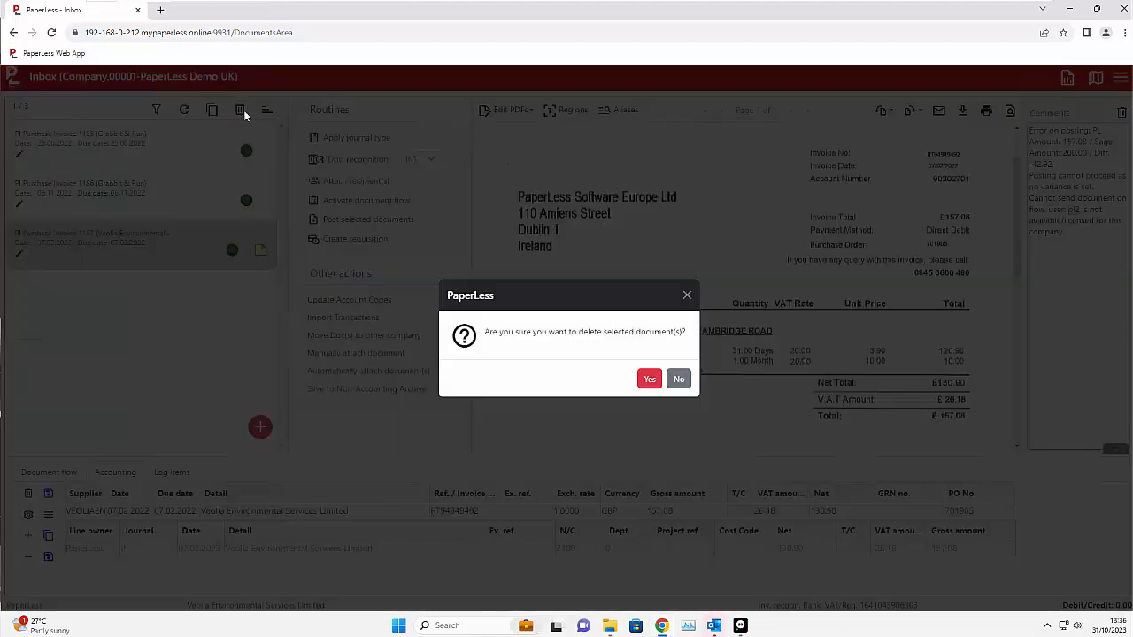
left_click(652, 379)
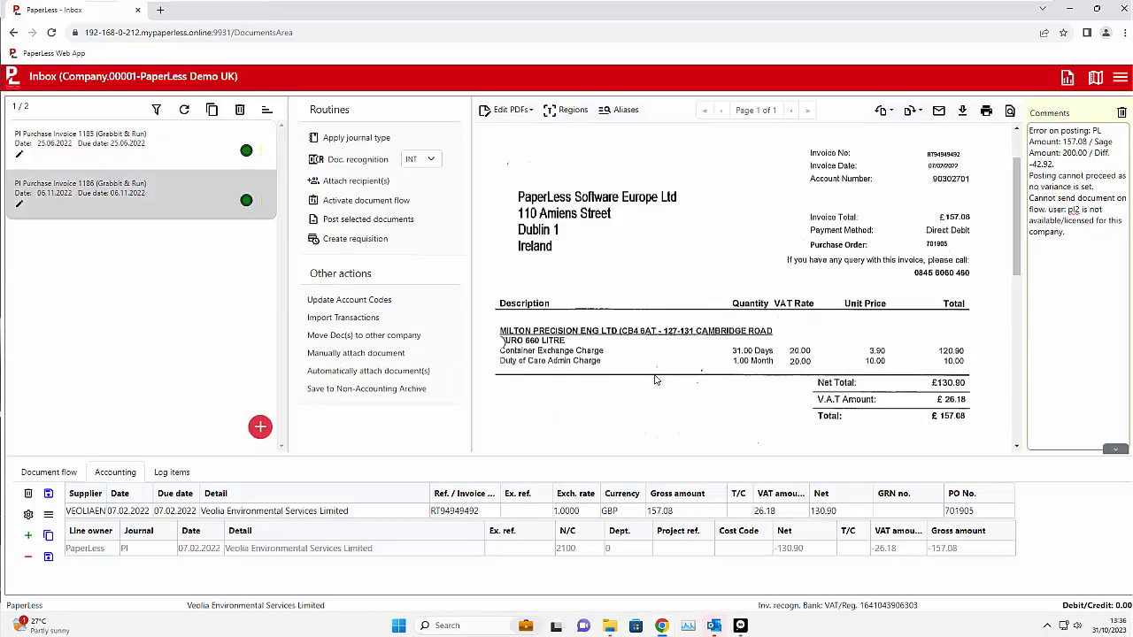
Assign GRN no. 15 to Grabbit & Run purchase invoice 1185 and post the invoice to Sage.
left_click(163, 157)
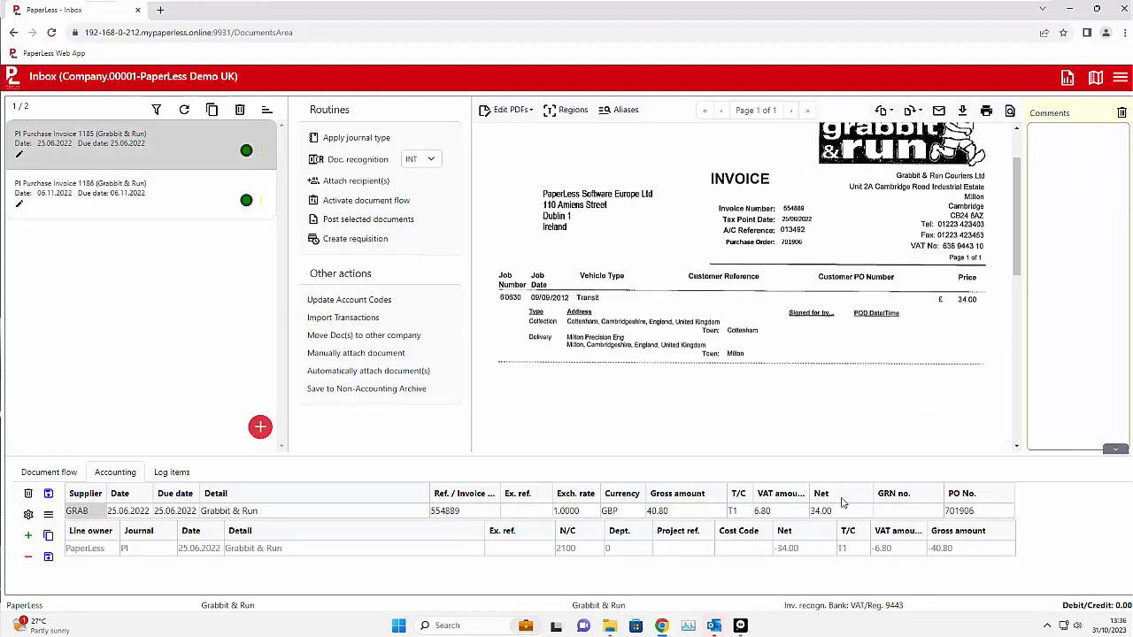
left_click(897, 513)
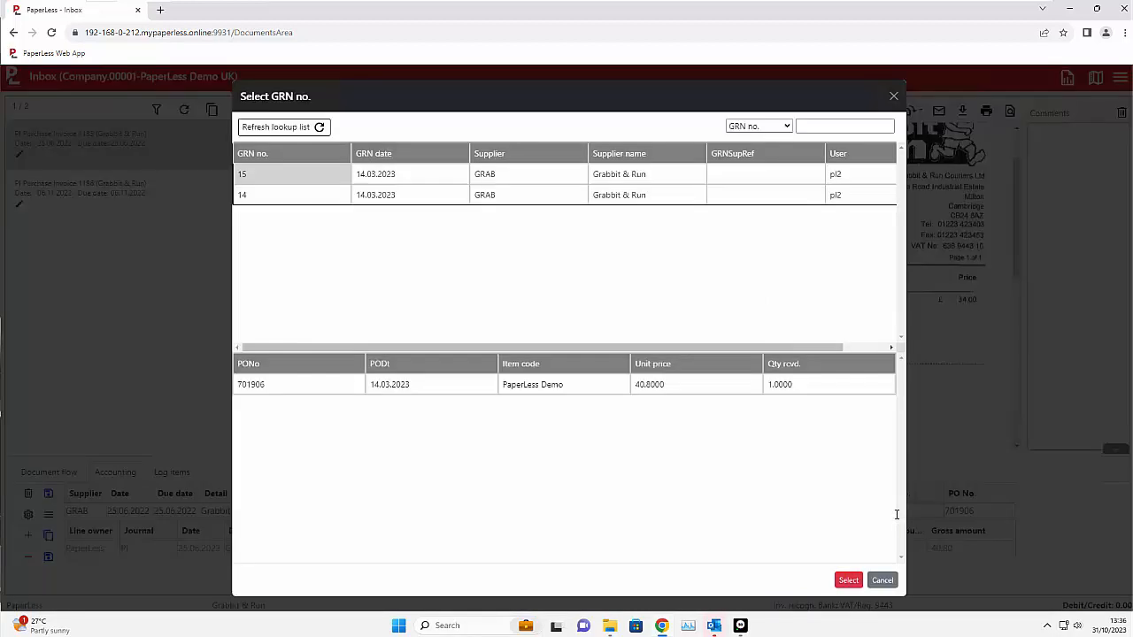
left_click(288, 204)
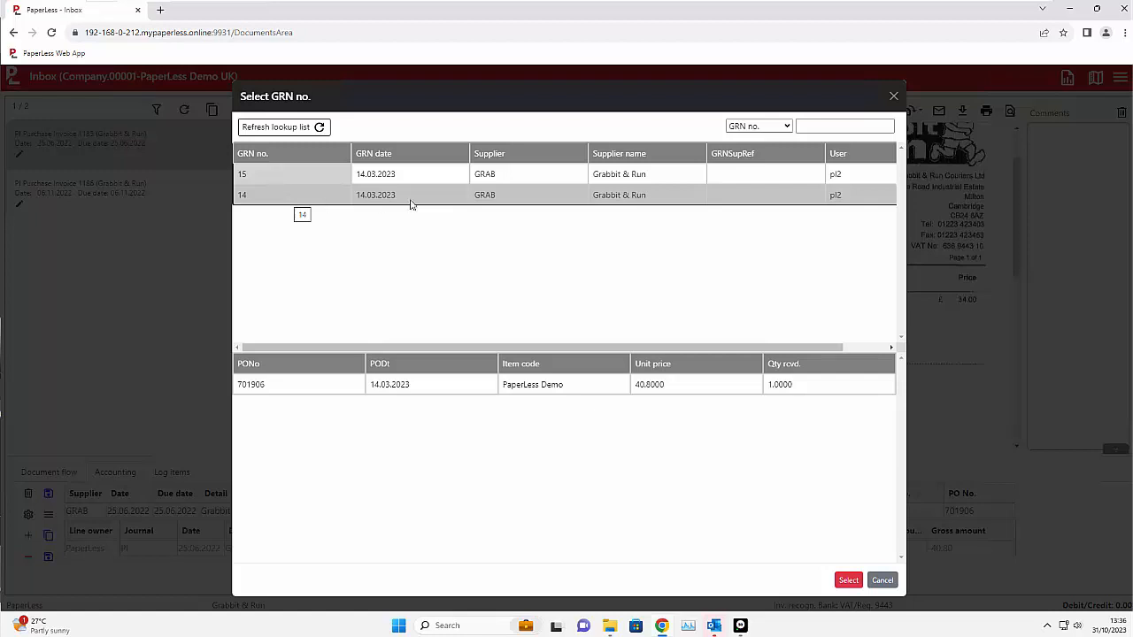
double_click(285, 177)
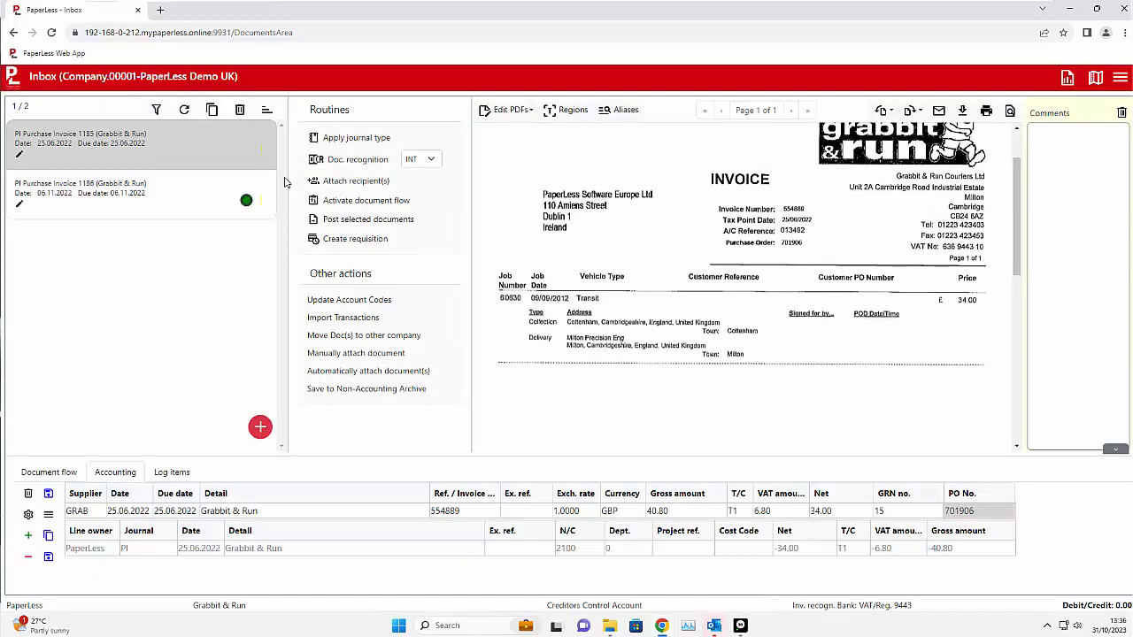
left_click(378, 220)
left_click(665, 398)
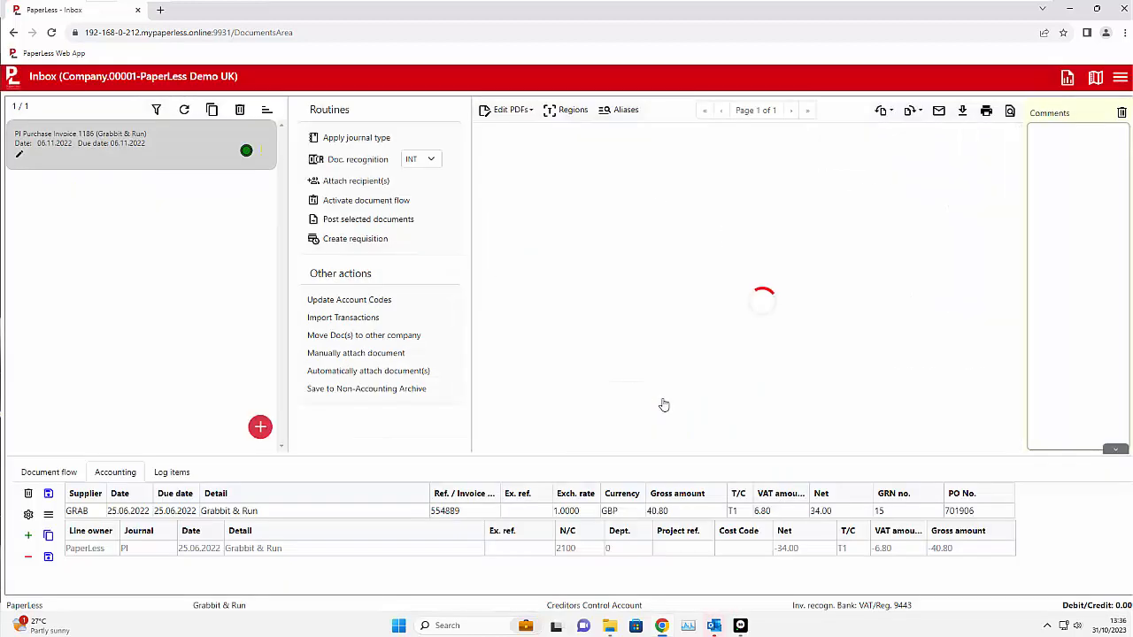
Switch to Sage 50, refresh the purchase orders list and check the posted status of the Grabbit & Run order.
left_click(742, 625)
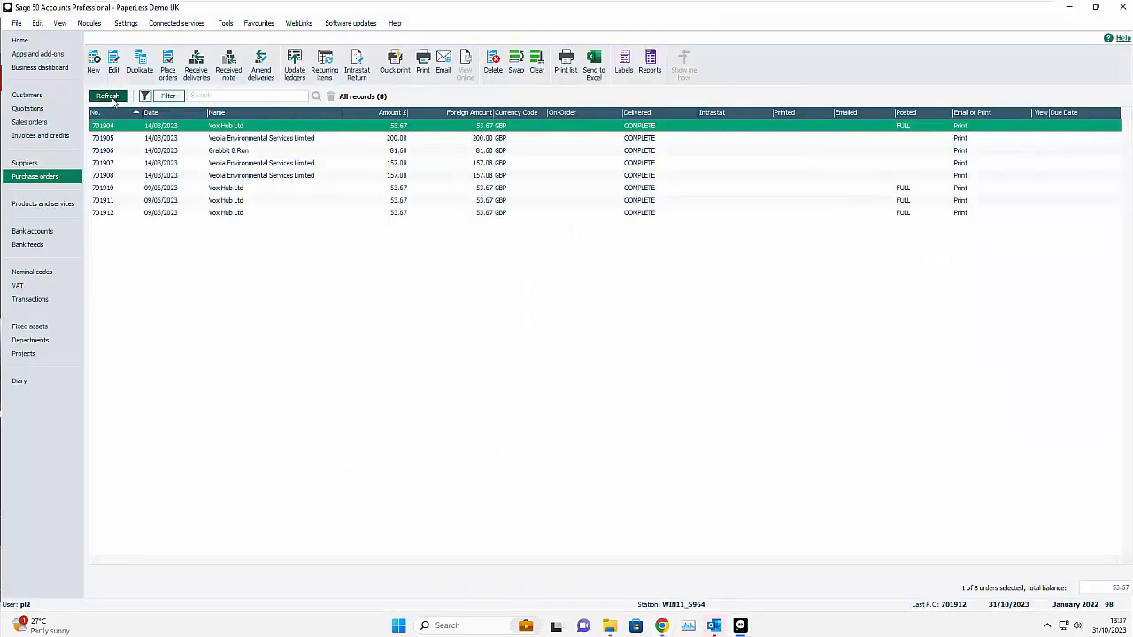
left_click(112, 97)
left_click(905, 151)
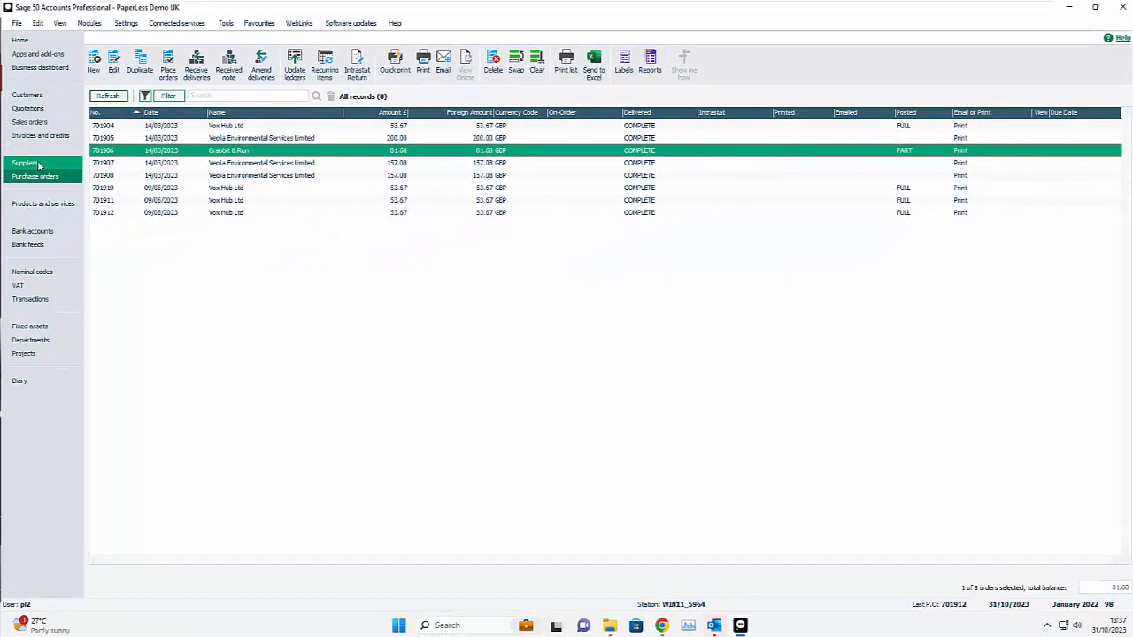
Open the Grabbit & Run supplier record's activity, view the PaperLess document 1185 linked to its transaction, and close the document.
left_click(39, 164)
left_click(210, 188)
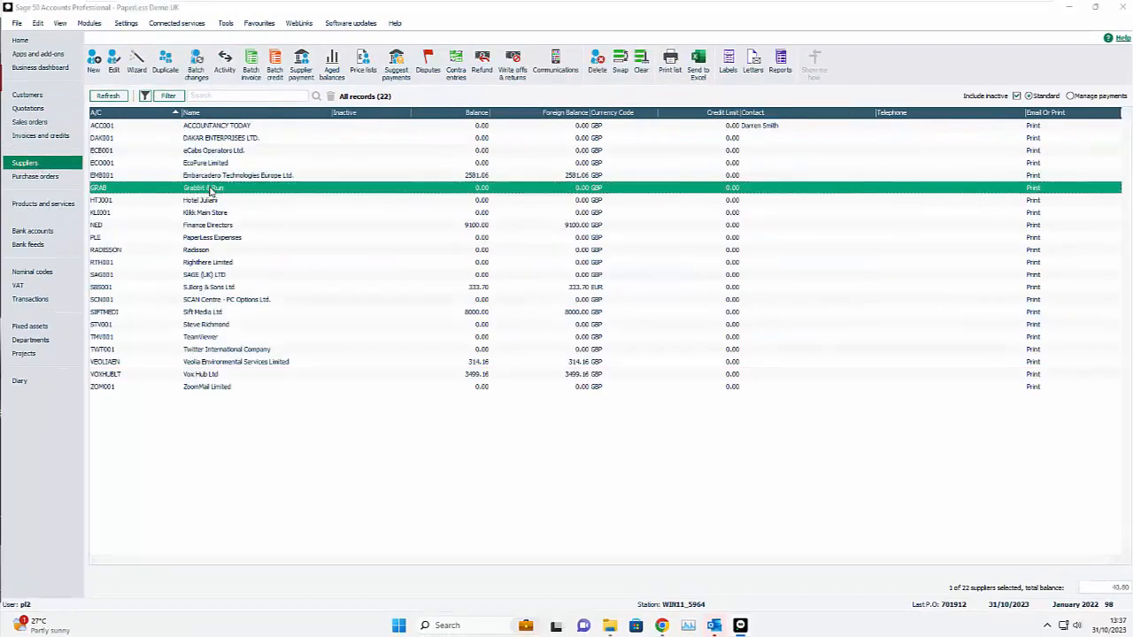
double_click(211, 192)
left_click(27, 224)
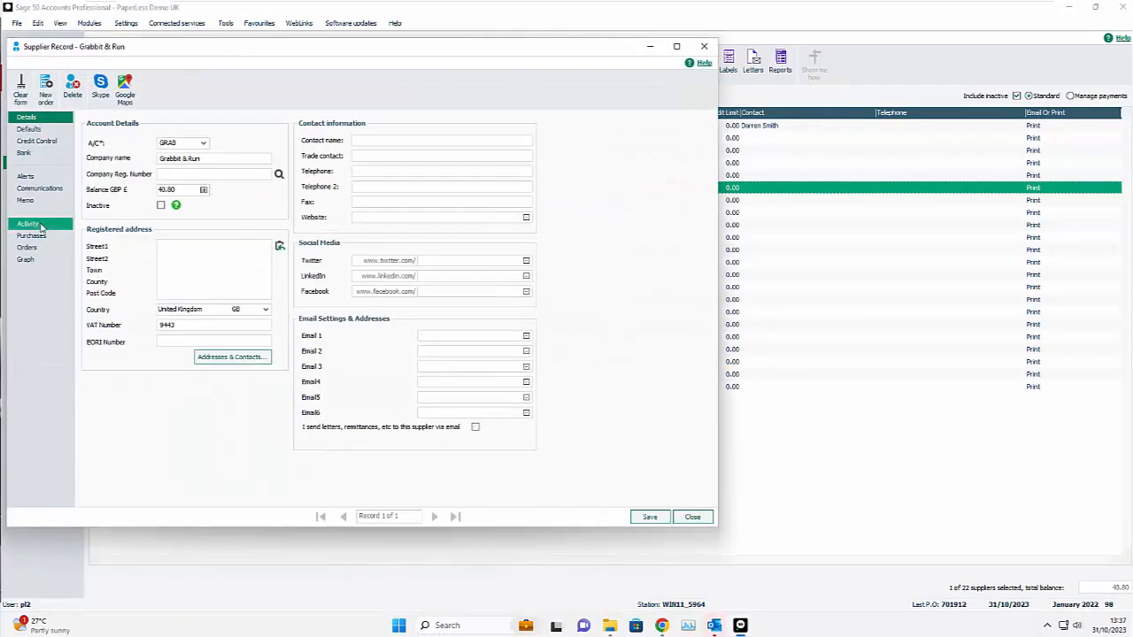
double_click(401, 212)
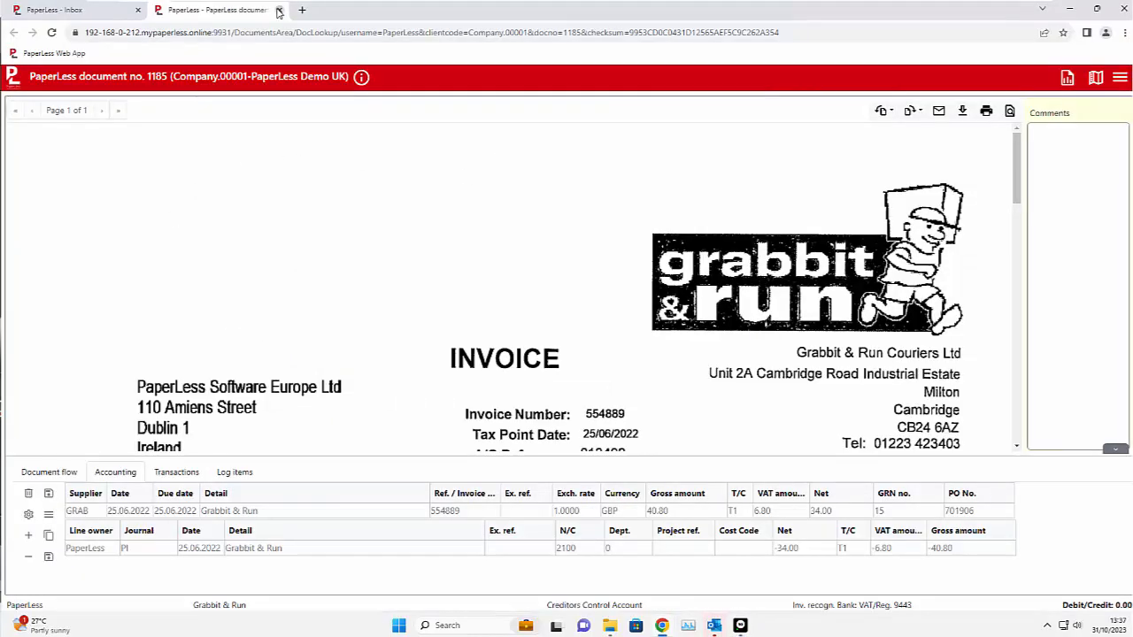
left_click(279, 10)
Assign GRN no. 14 to Grabbit & Run purchase invoice 1186 and post the invoice to Sage.
double_click(889, 511)
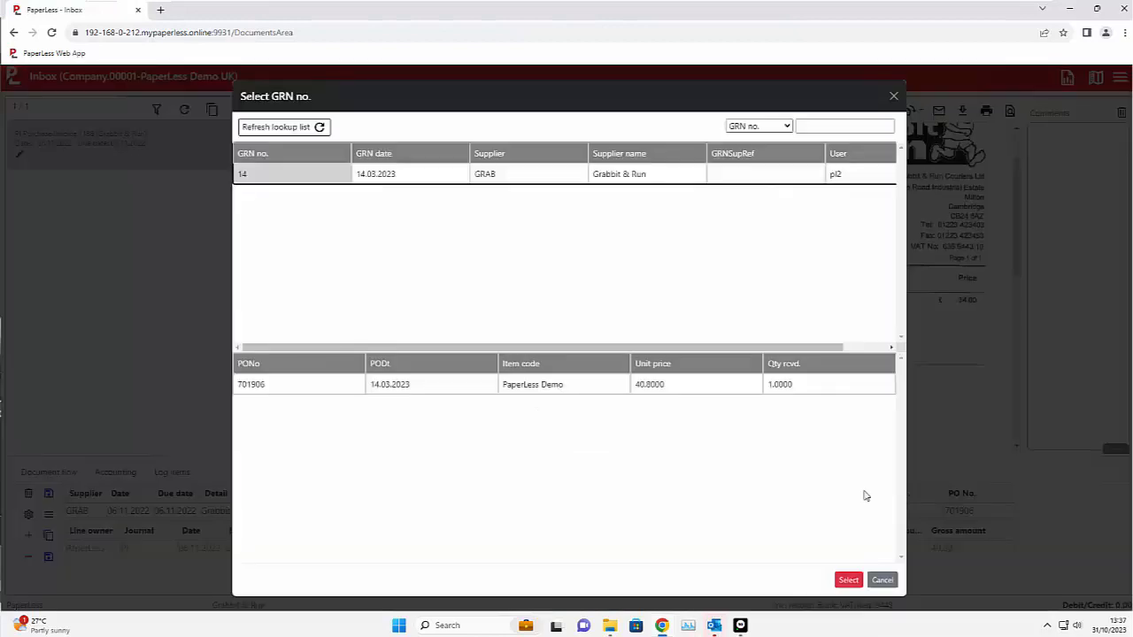
double_click(301, 182)
left_click(388, 223)
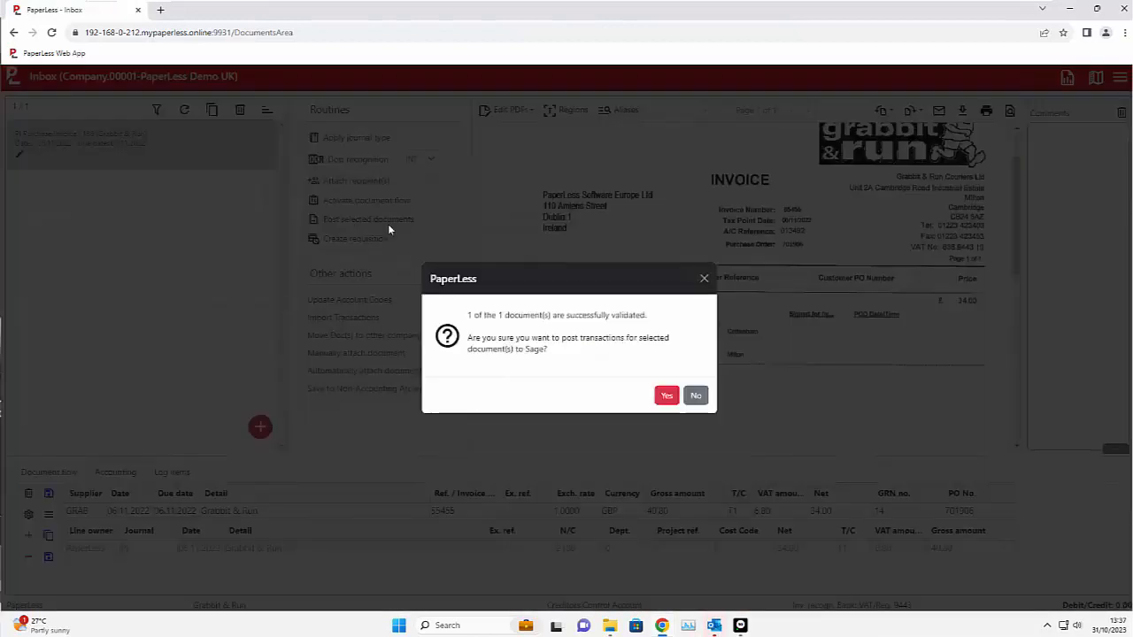
left_click(667, 394)
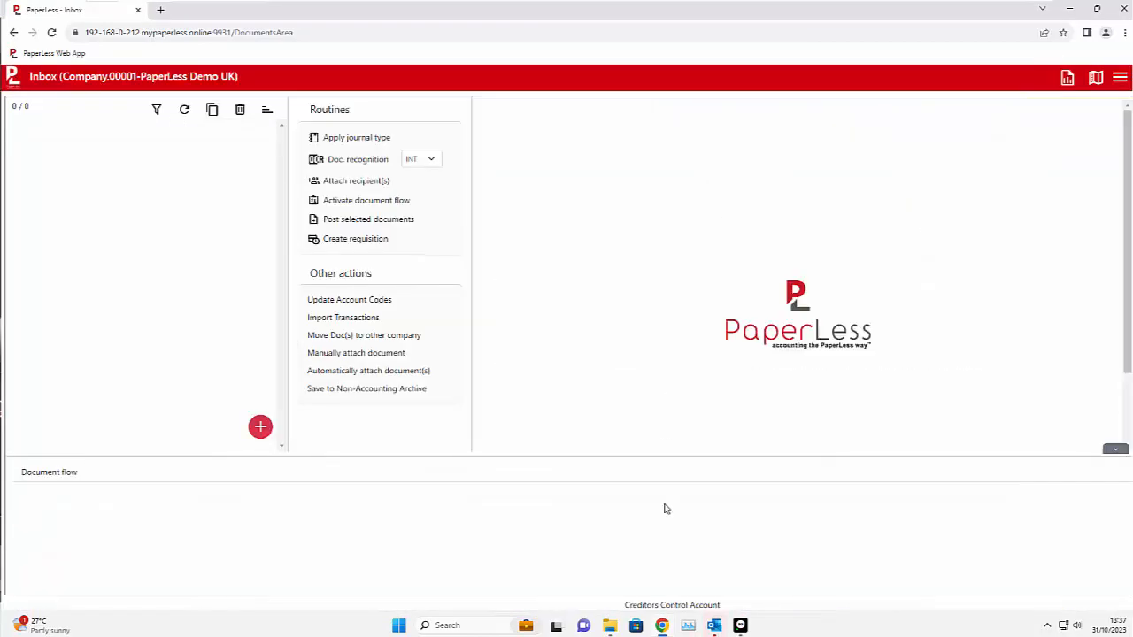
Return to Sage 50, close the supplier record, and refresh the purchase orders to recheck the Grabbit & Run order's posted status.
mouse_move(740, 629)
left_click(726, 576)
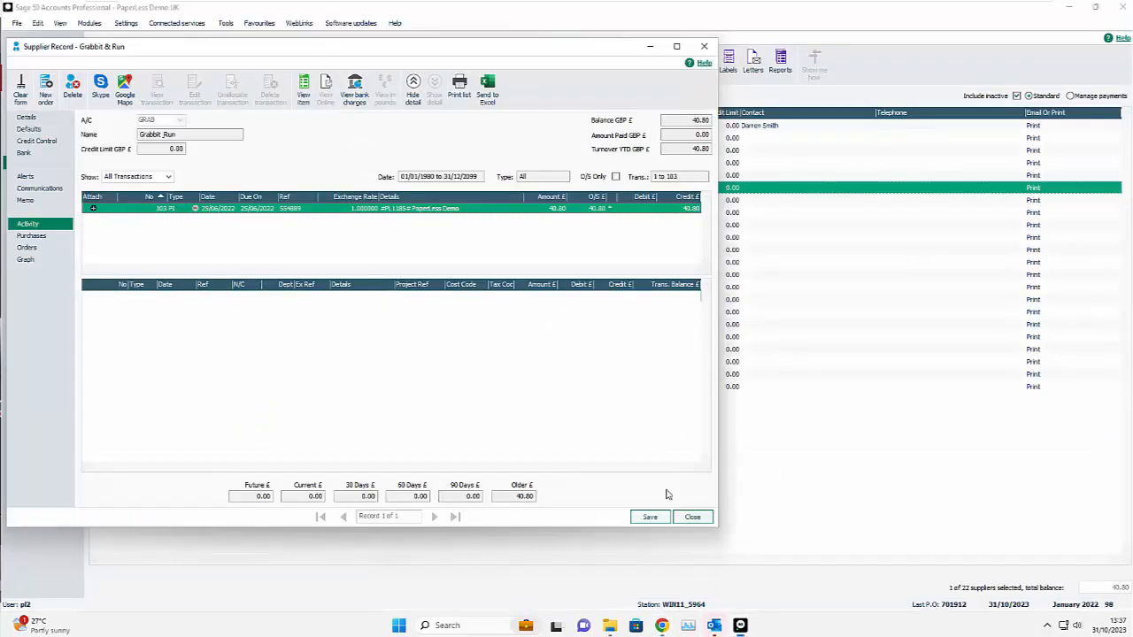
left_click(702, 45)
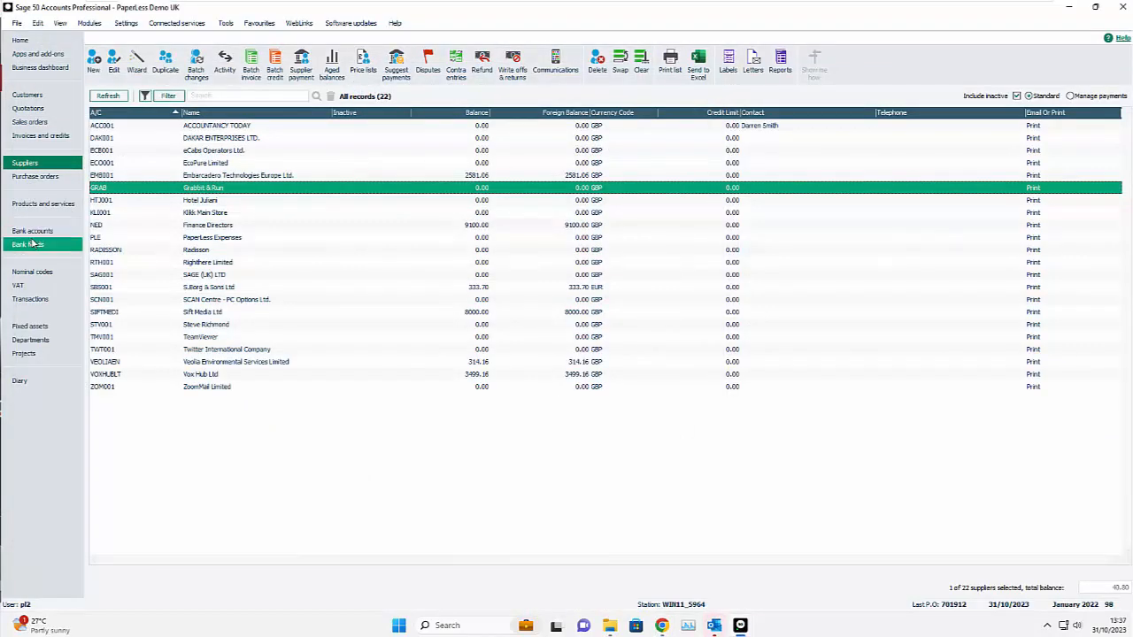
left_click(41, 179)
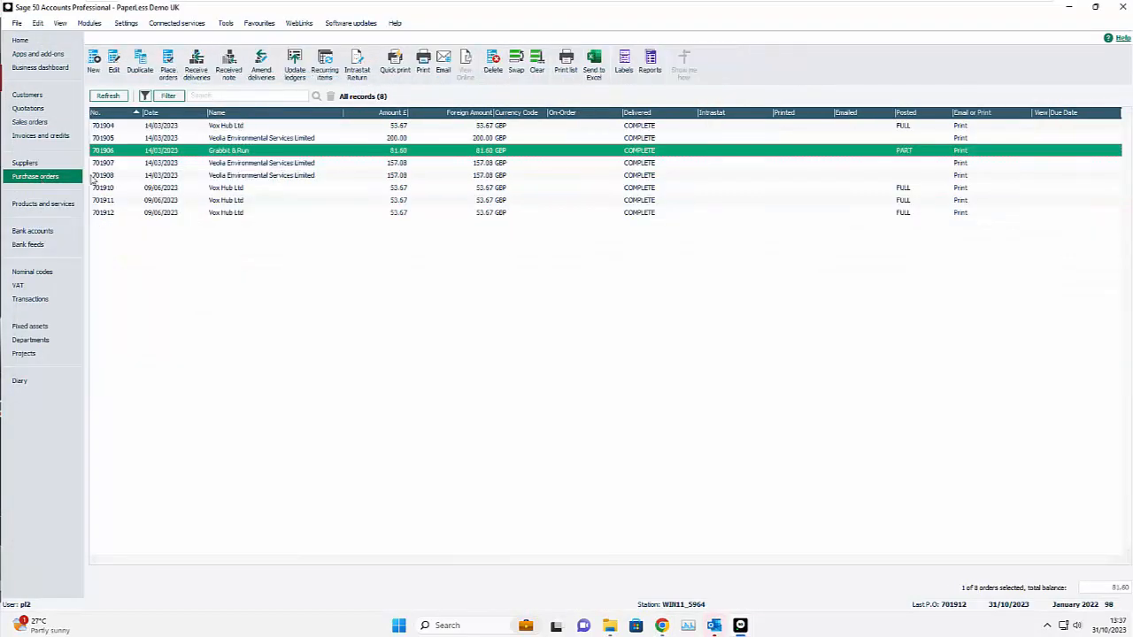
left_click(108, 96)
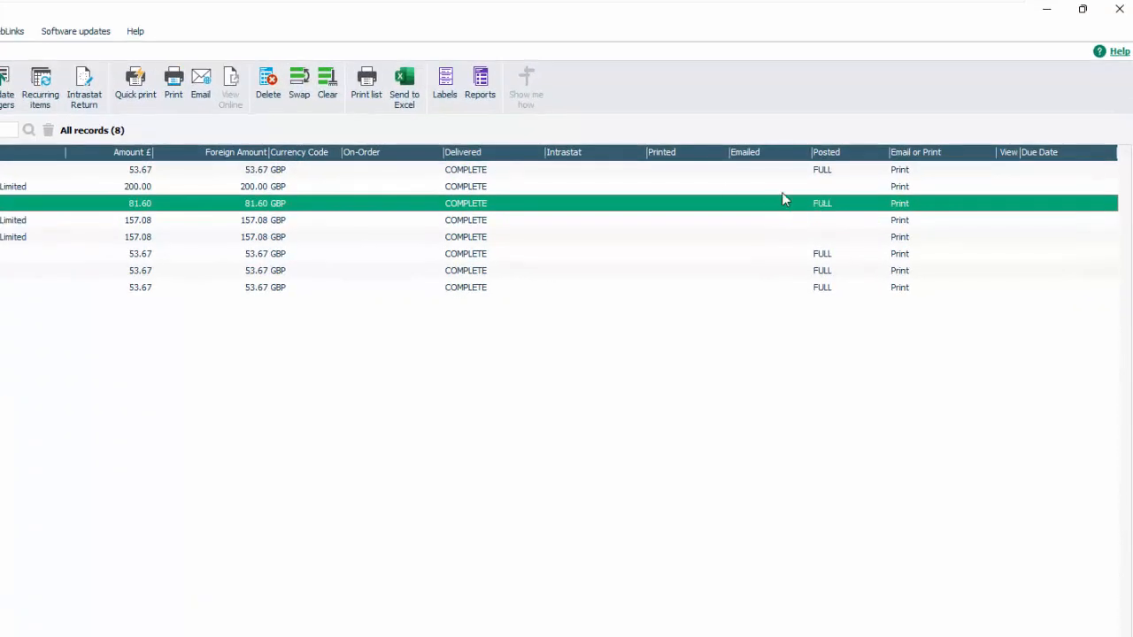
Reopen the Grabbit & Run supplier's activity and inspect the transactions for PaperLess documents 1185 and 1186.
left_click(40, 164)
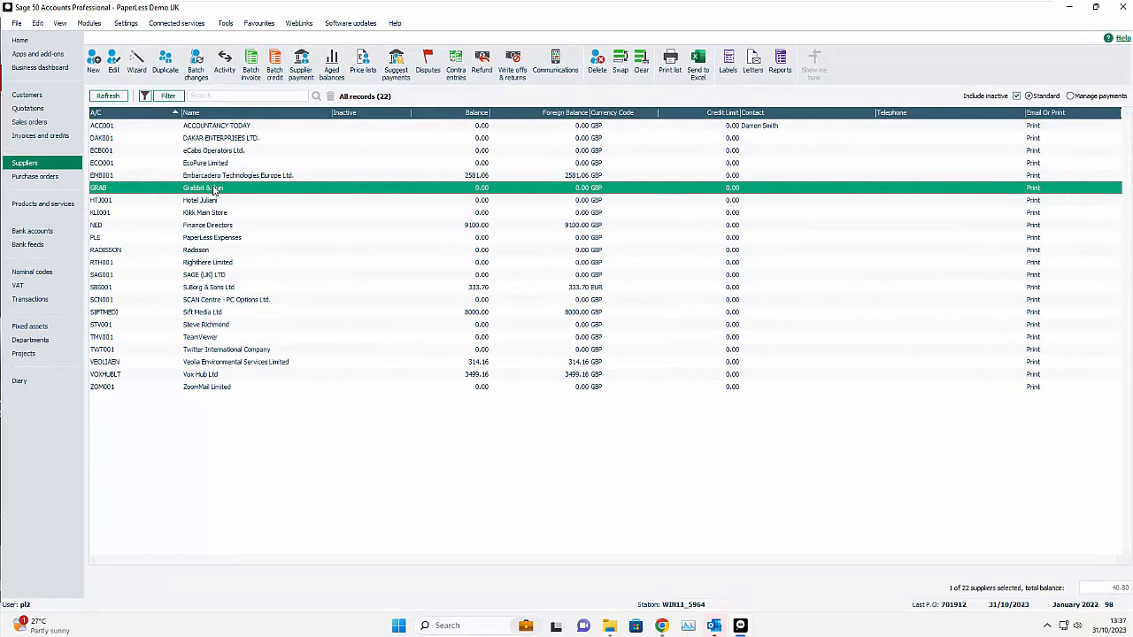
double_click(213, 190)
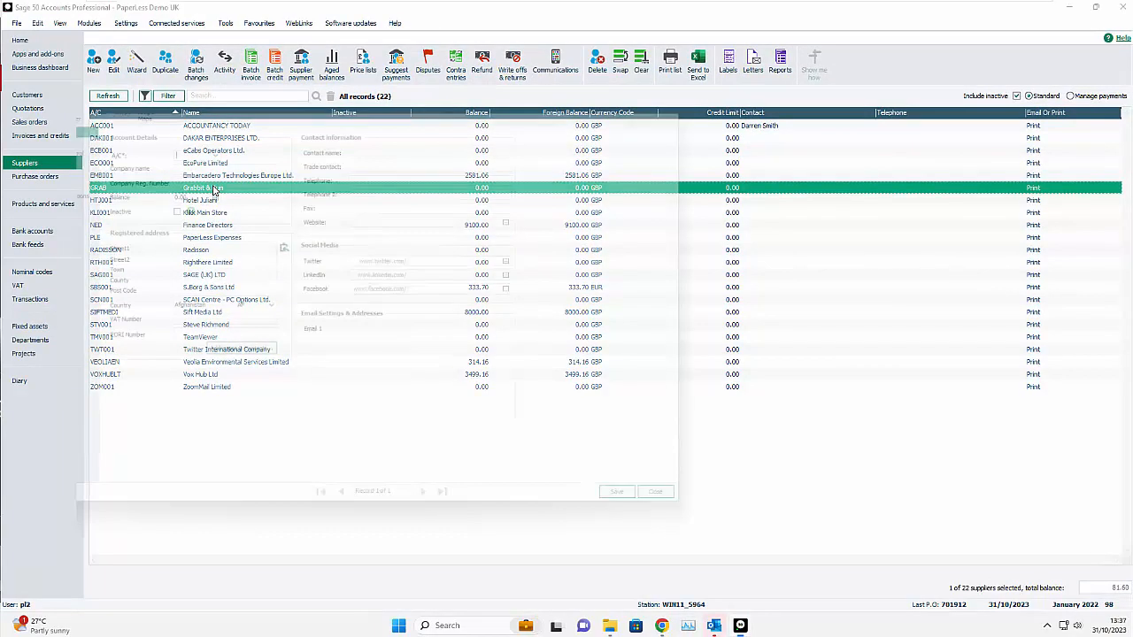
left_click(44, 226)
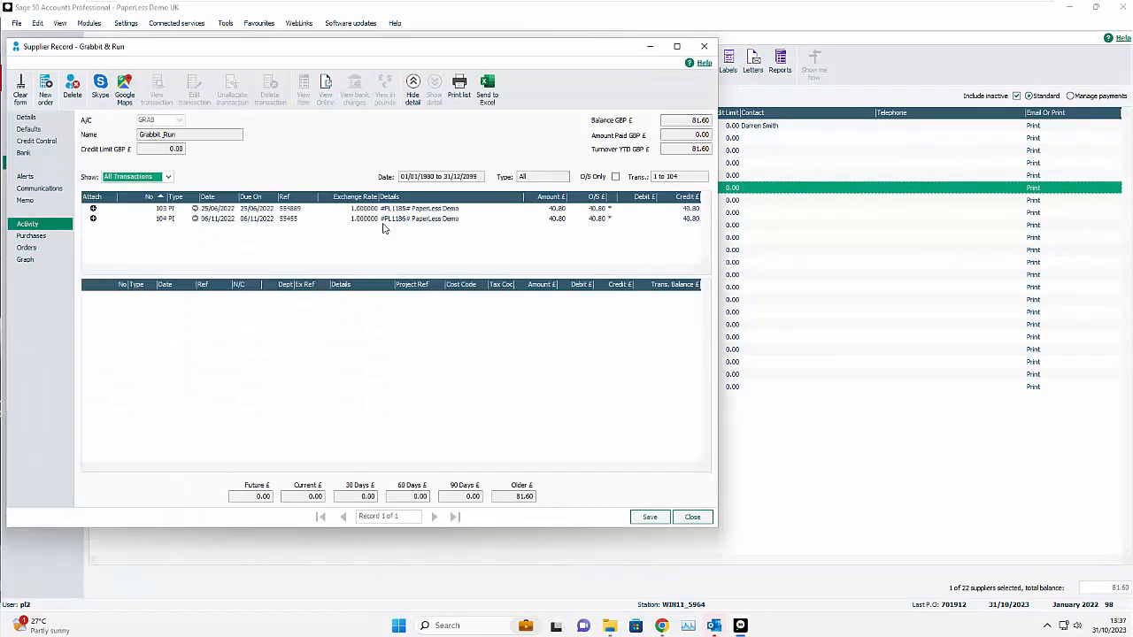
left_click(387, 222)
left_click(390, 210)
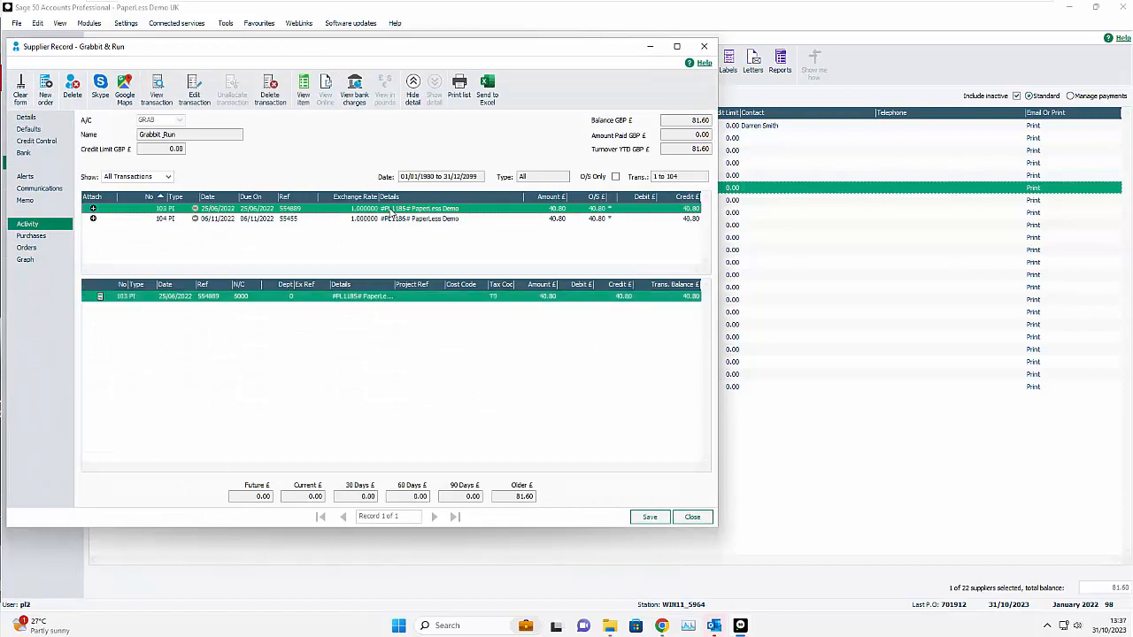
left_click(390, 219)
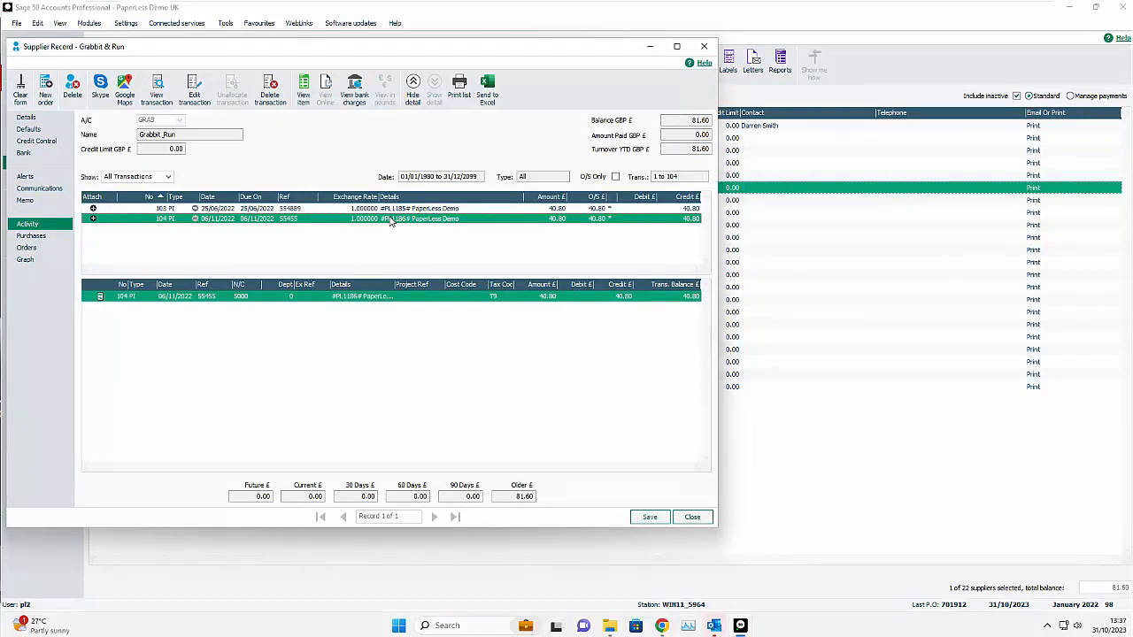
Open PaperLess document 1186 from its Sage transaction, review the invoice image and accounting details, and close the document.
double_click(391, 218)
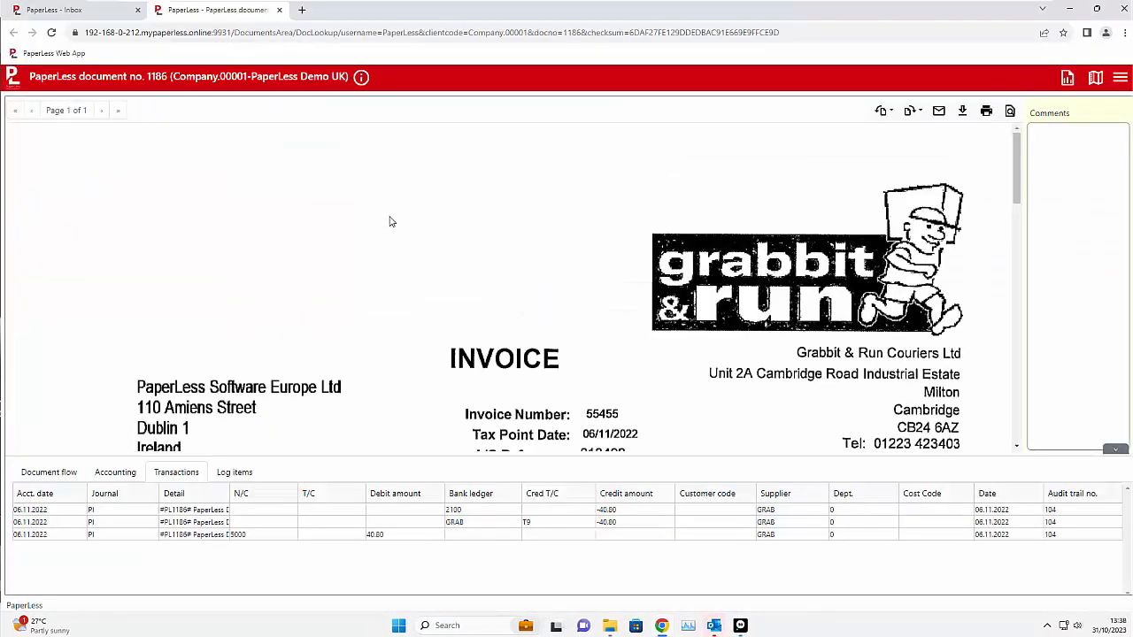
scroll(362, 308, "down", 3)
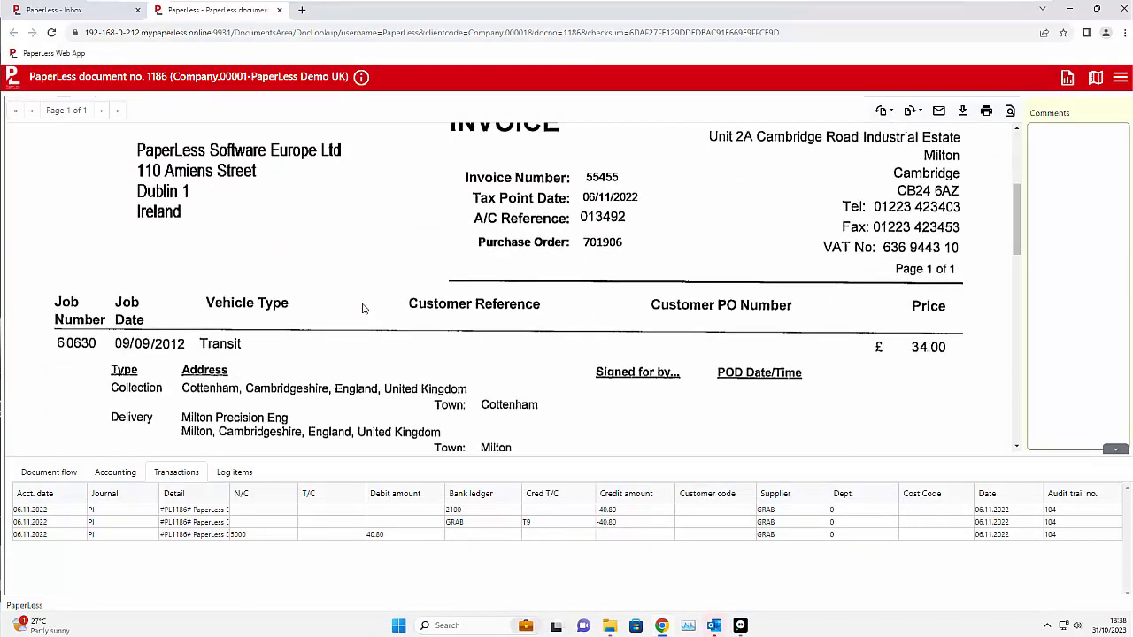
scroll(362, 308, "up", 3)
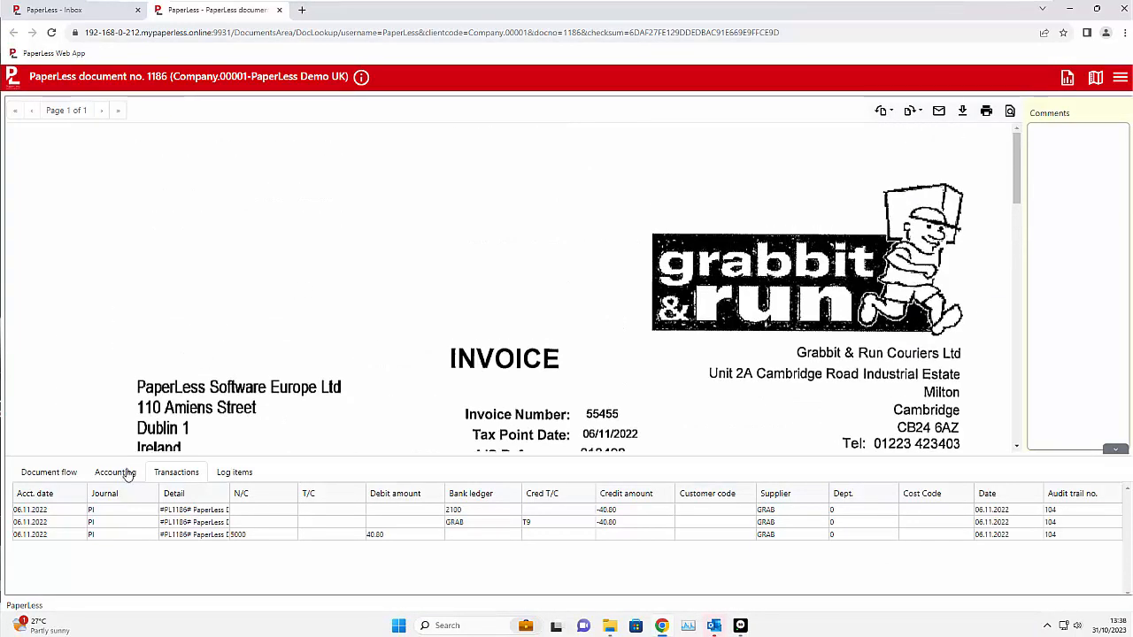
left_click(125, 472)
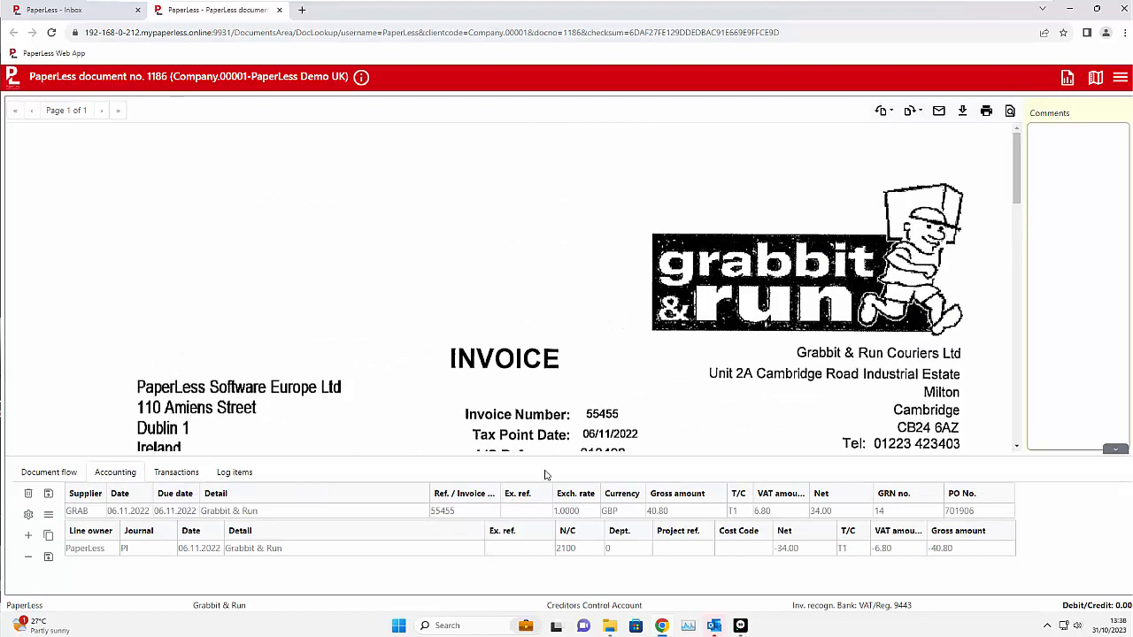
left_click(280, 11)
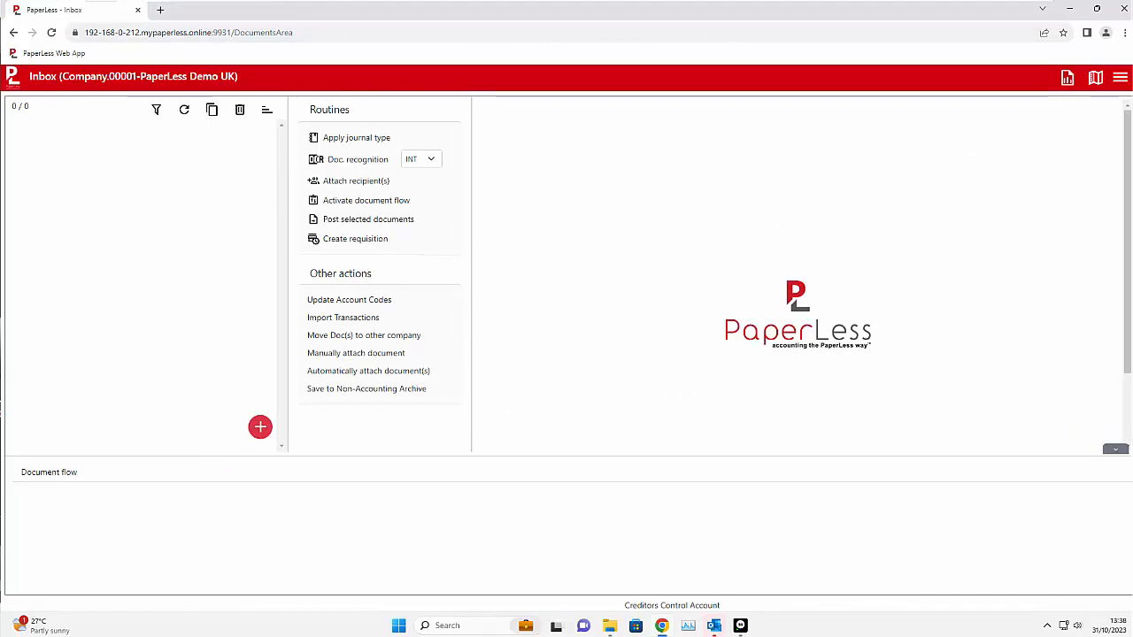
Return to the Grabbit & Run supplier record in Sage 50 and close it.
mouse_move(750, 635)
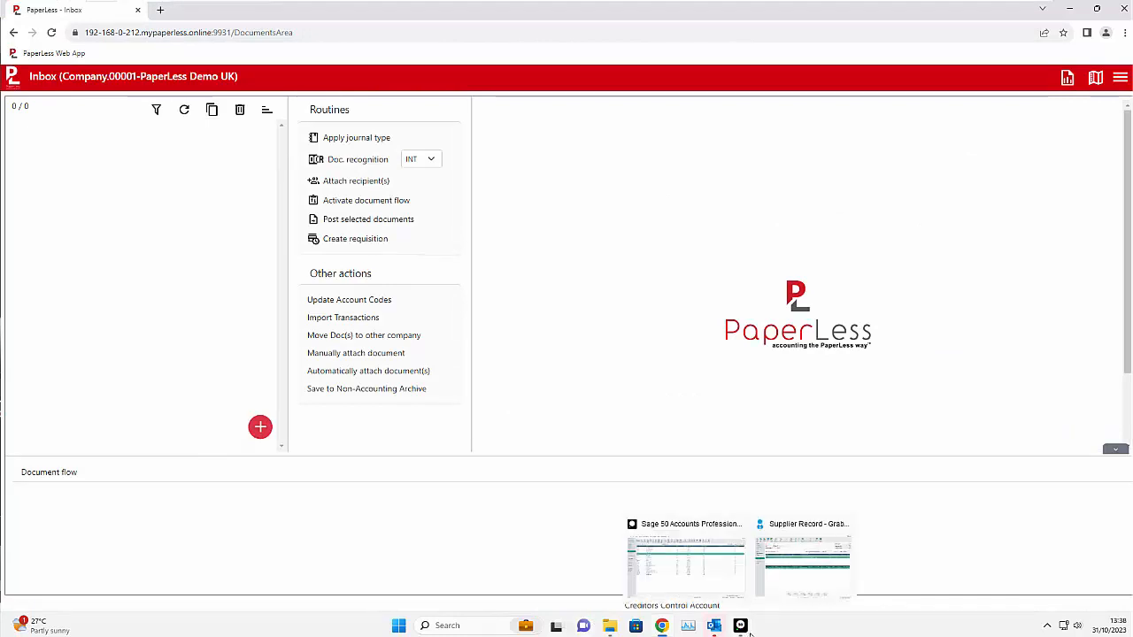
left_click(797, 594)
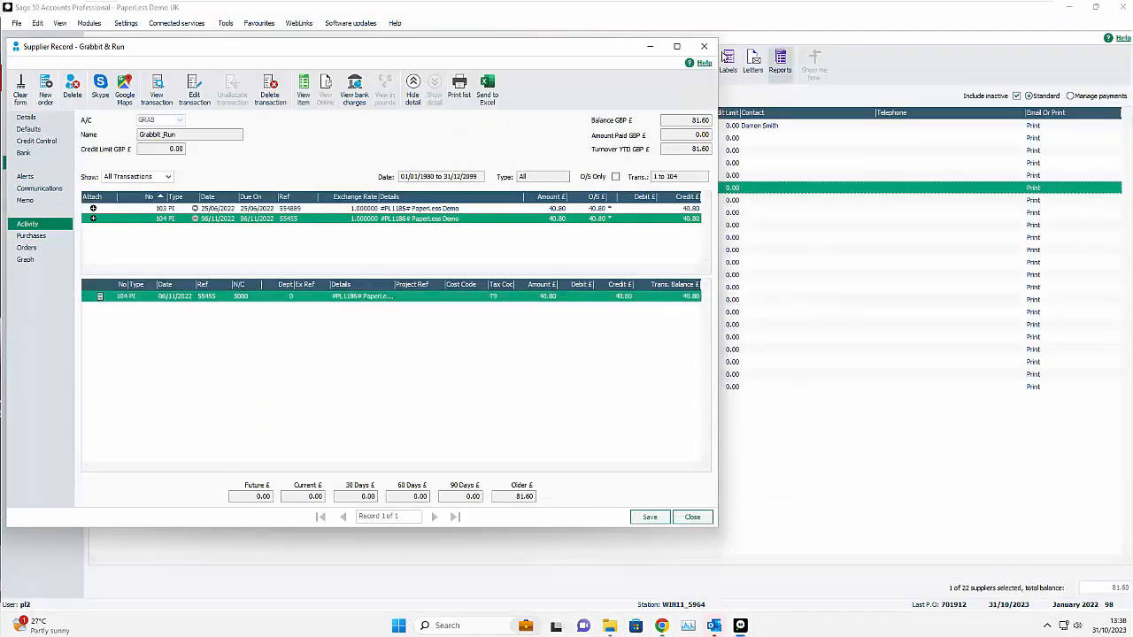
left_click(711, 43)
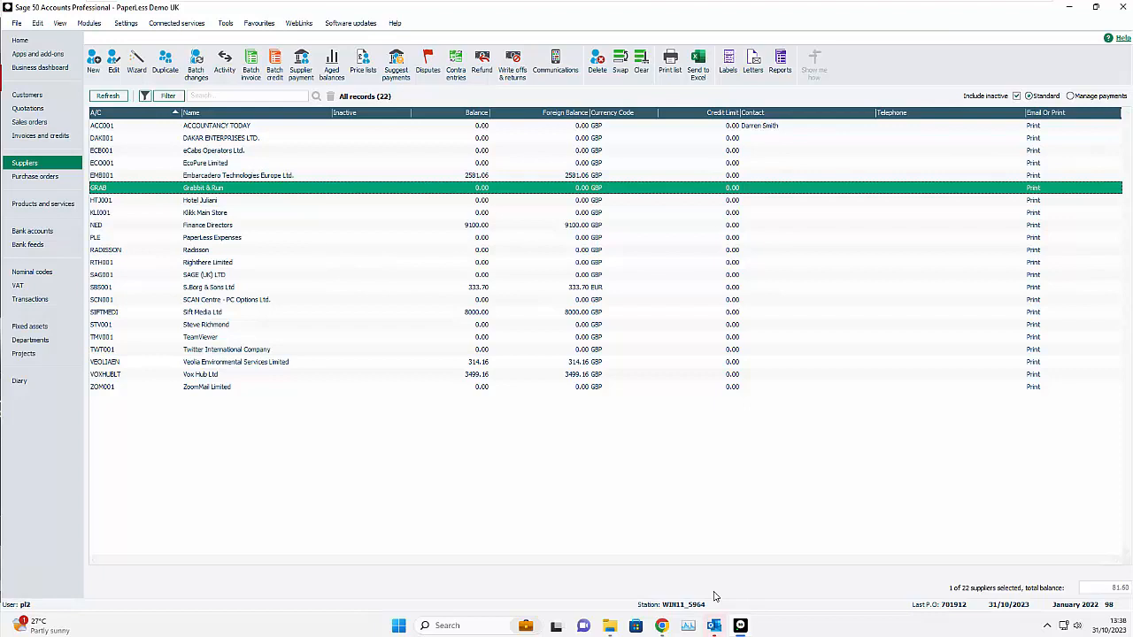
Switch to PaperLess and send the prepared Veolia March Invoice emails with their PDF invoices attached to the company's PaperLess address.
left_click(662, 625)
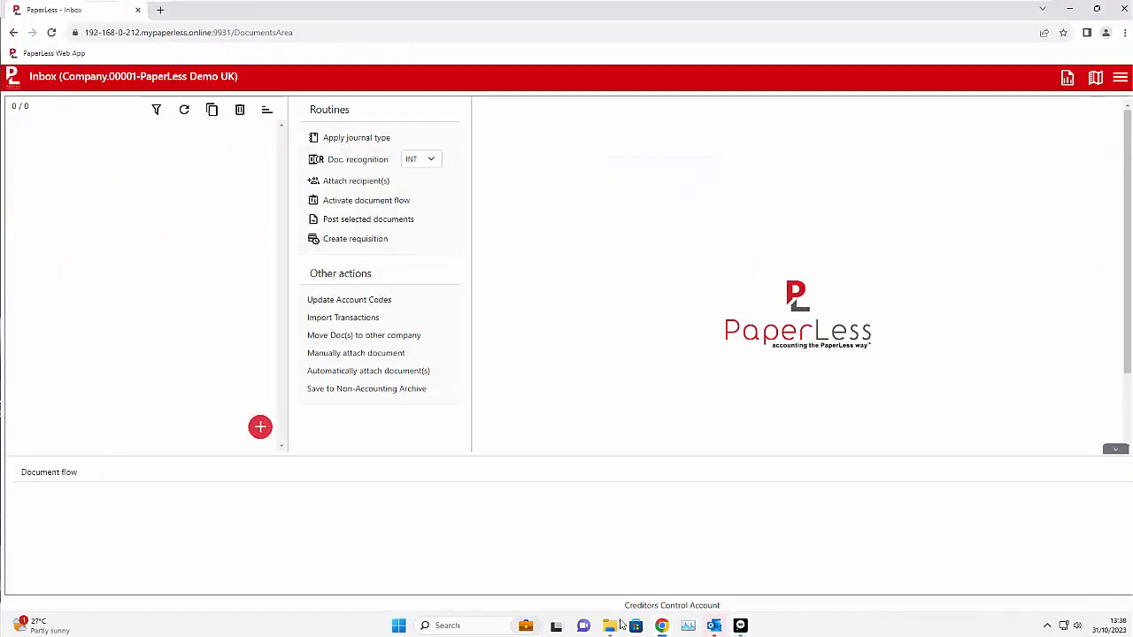
mouse_move(608, 627)
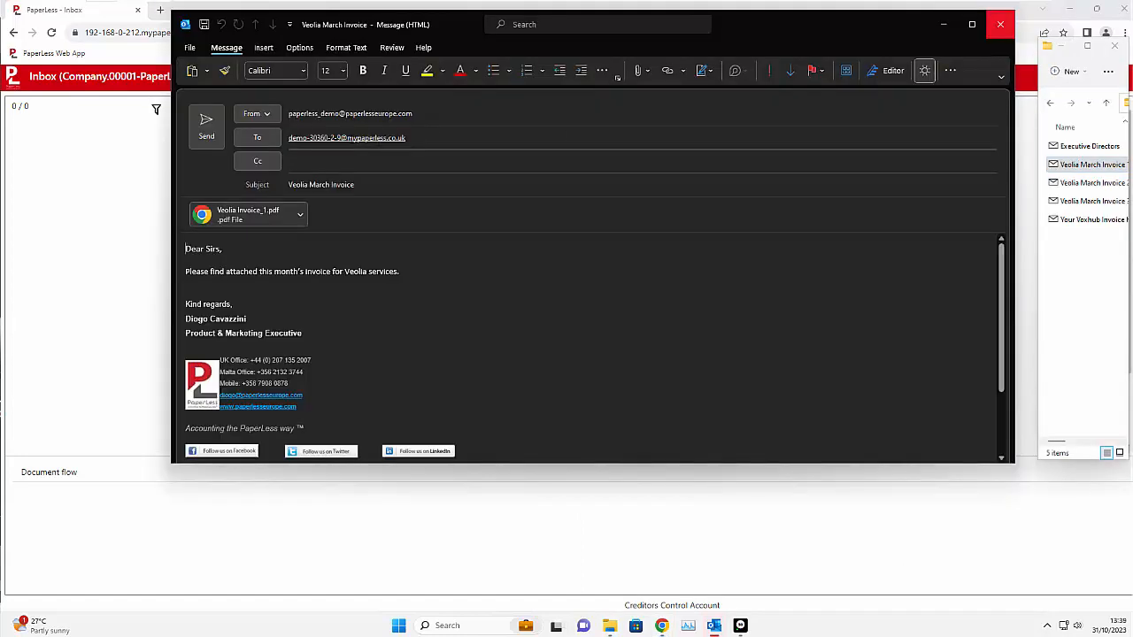
left_click(346, 138)
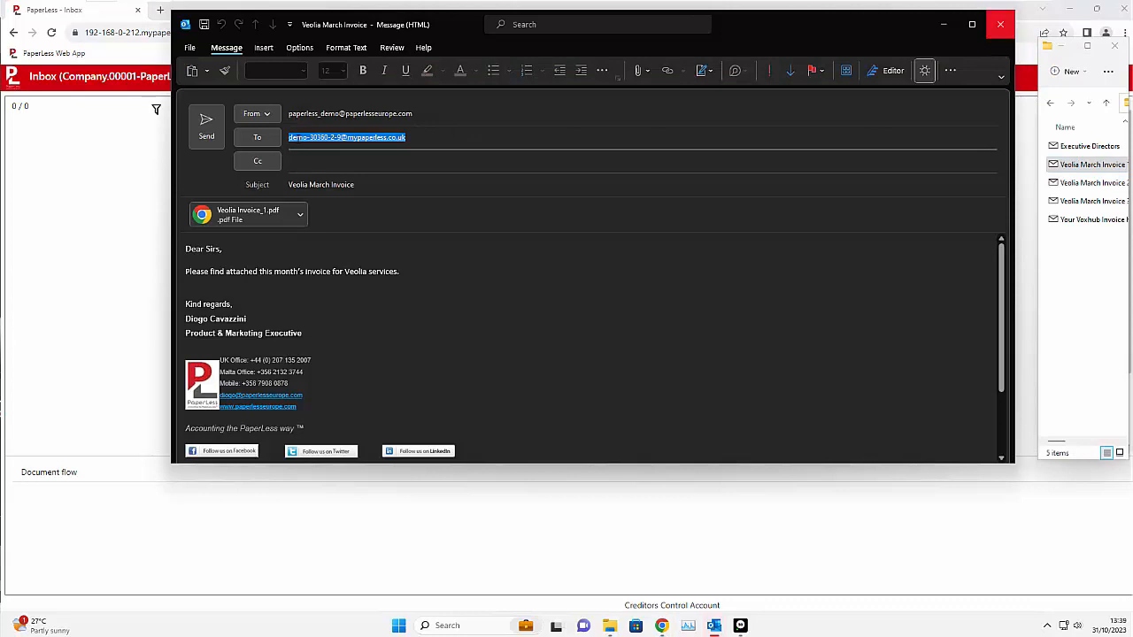
left_click(211, 141)
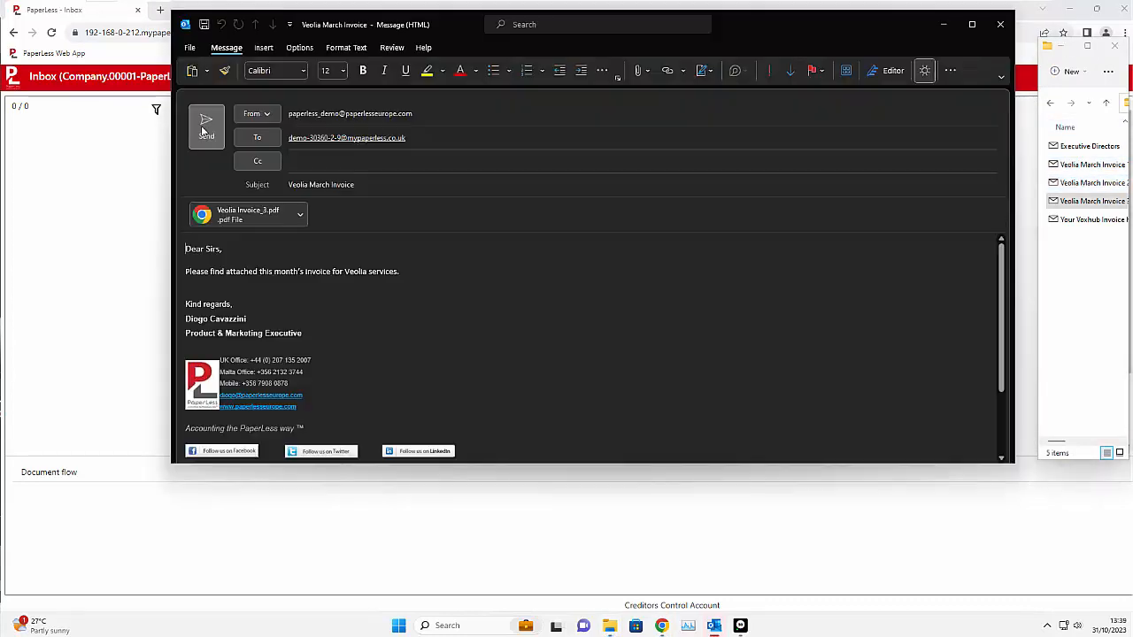
left_click(203, 131)
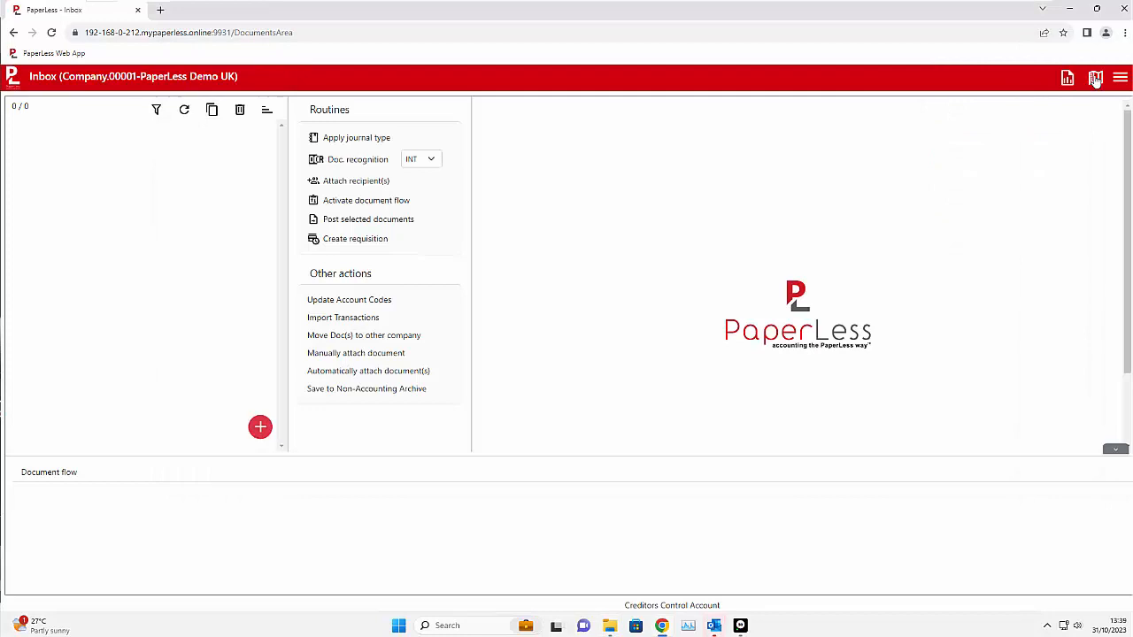
Go to the Company Inbox, open the Veolia Supplier automation rule for editing, and examine its sender condition.
left_click(1096, 79)
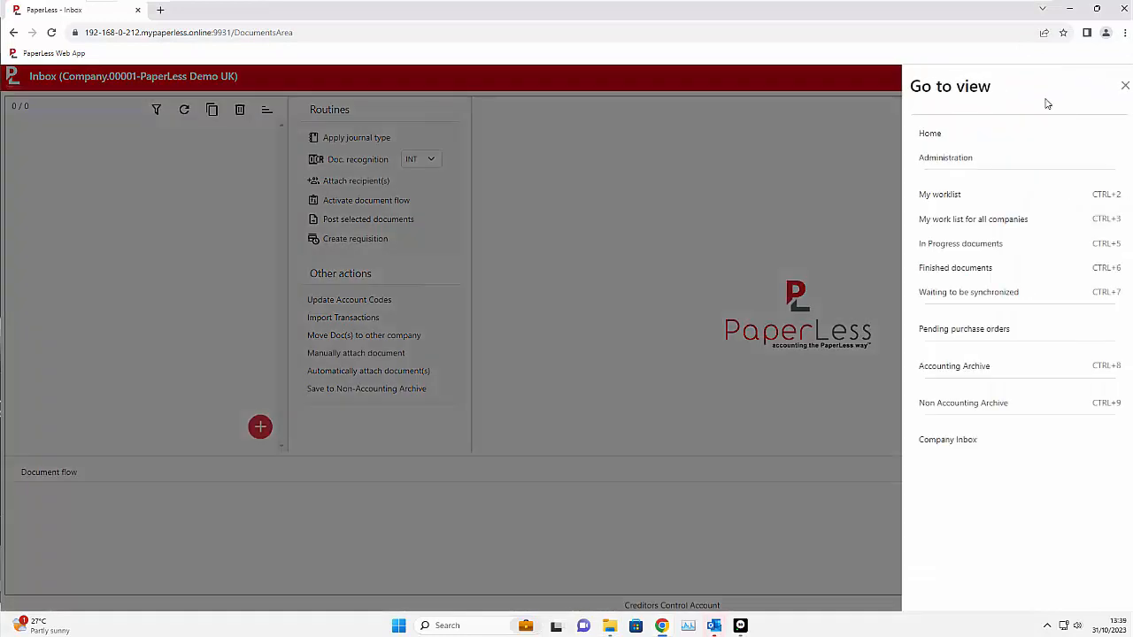
left_click(943, 439)
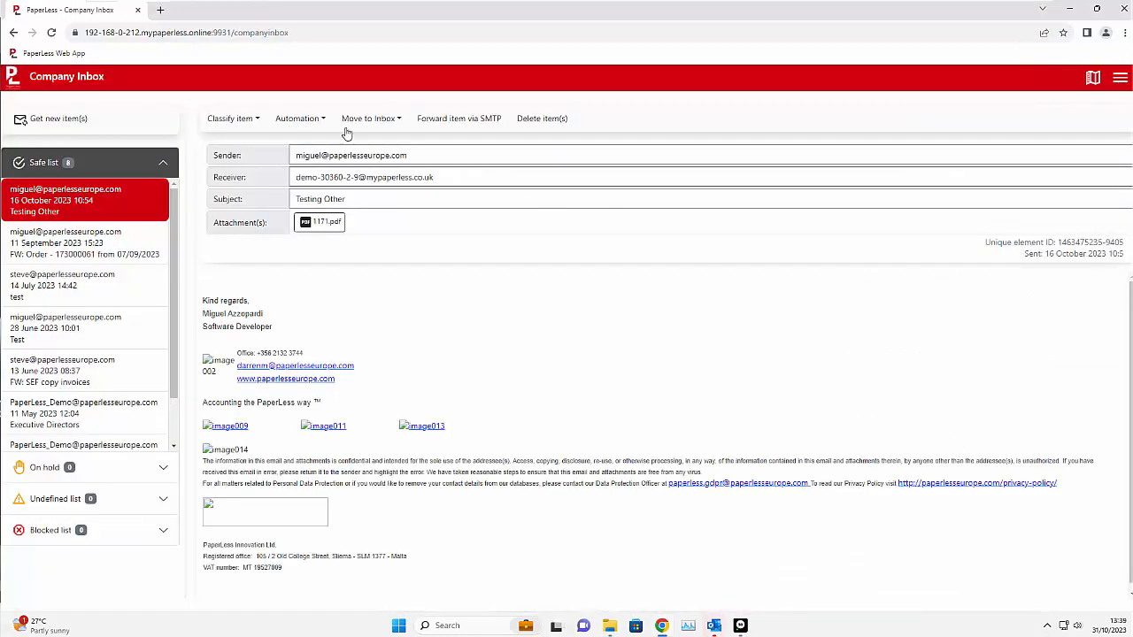
left_click(299, 118)
left_click(306, 215)
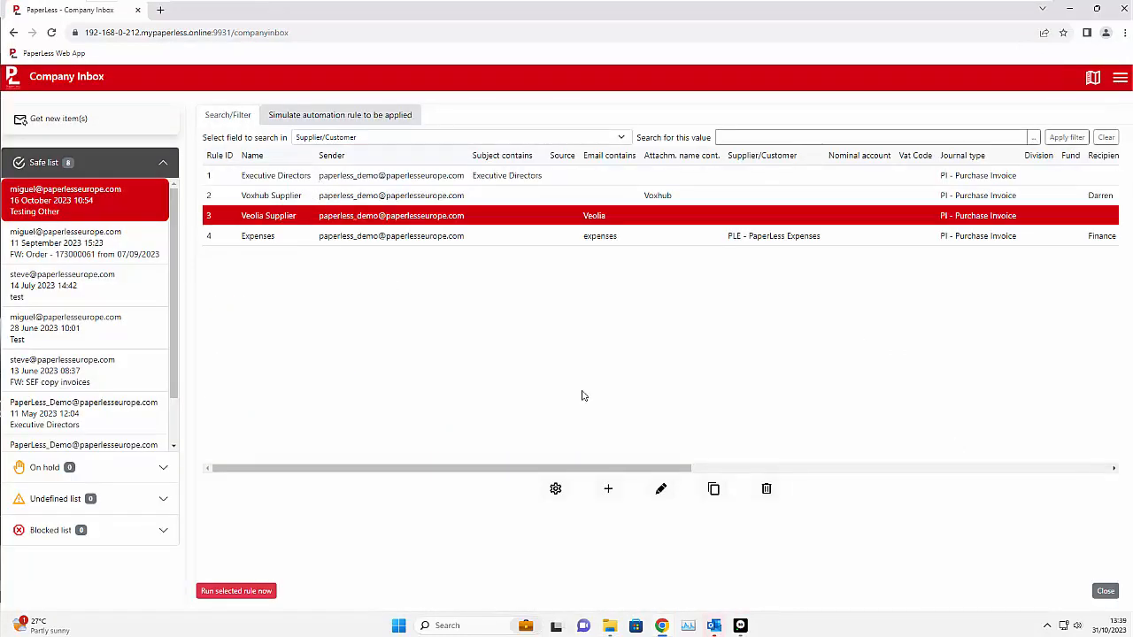
left_click(660, 488)
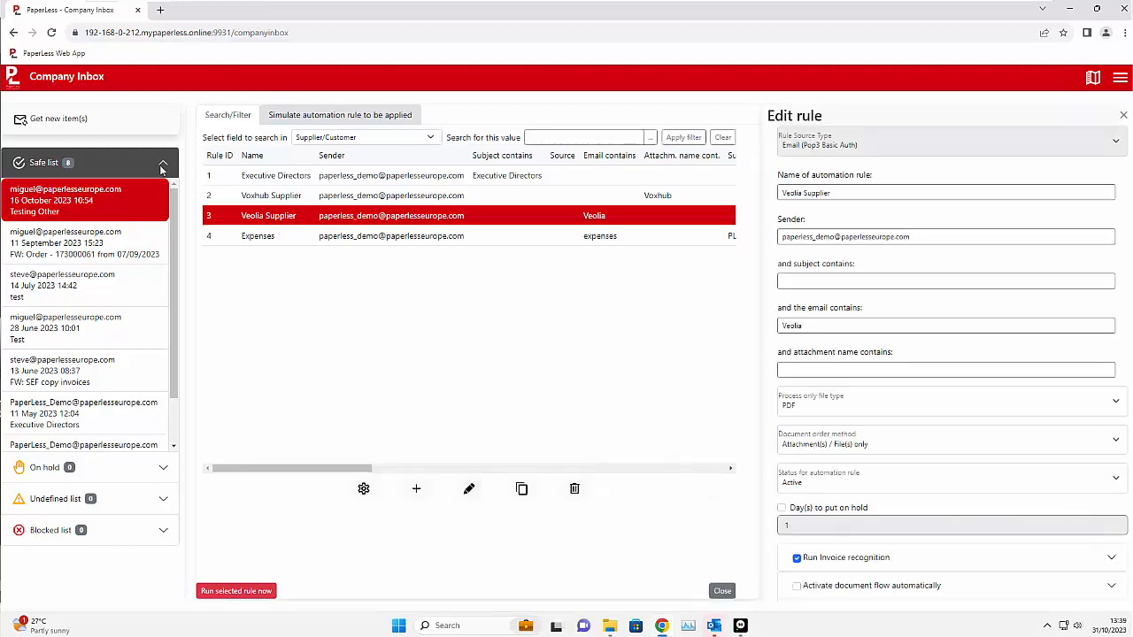
left_click_drag(916, 237, 769, 236)
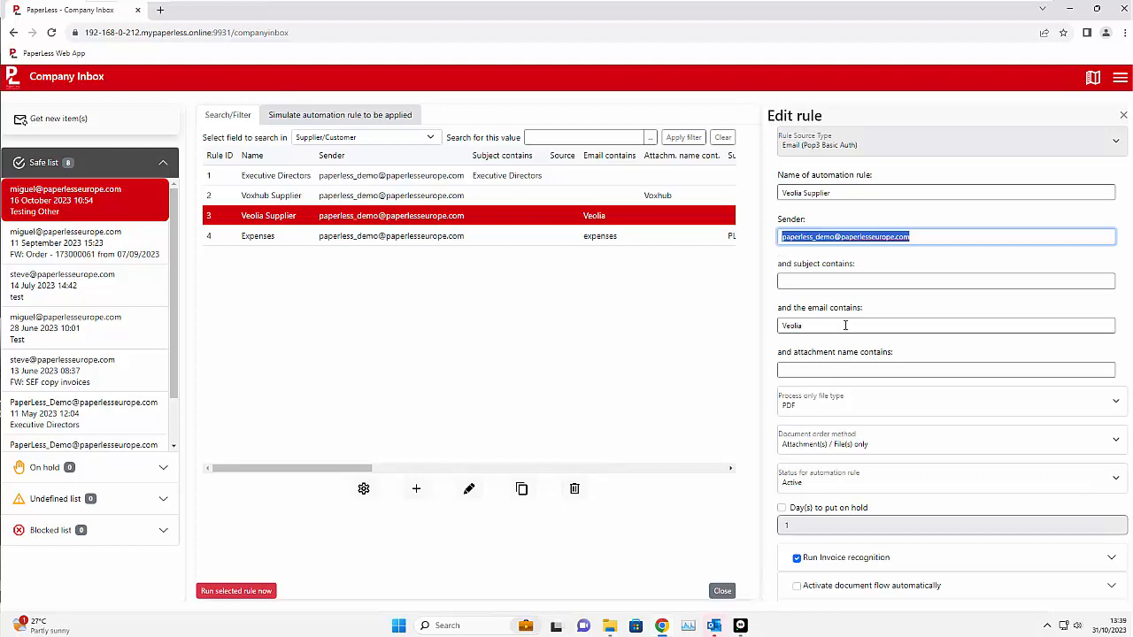
Examine the Veolia Supplier rule's email-text condition, invoice recognition settings and automatic Sage 50 posting options.
left_click_drag(846, 324, 757, 325)
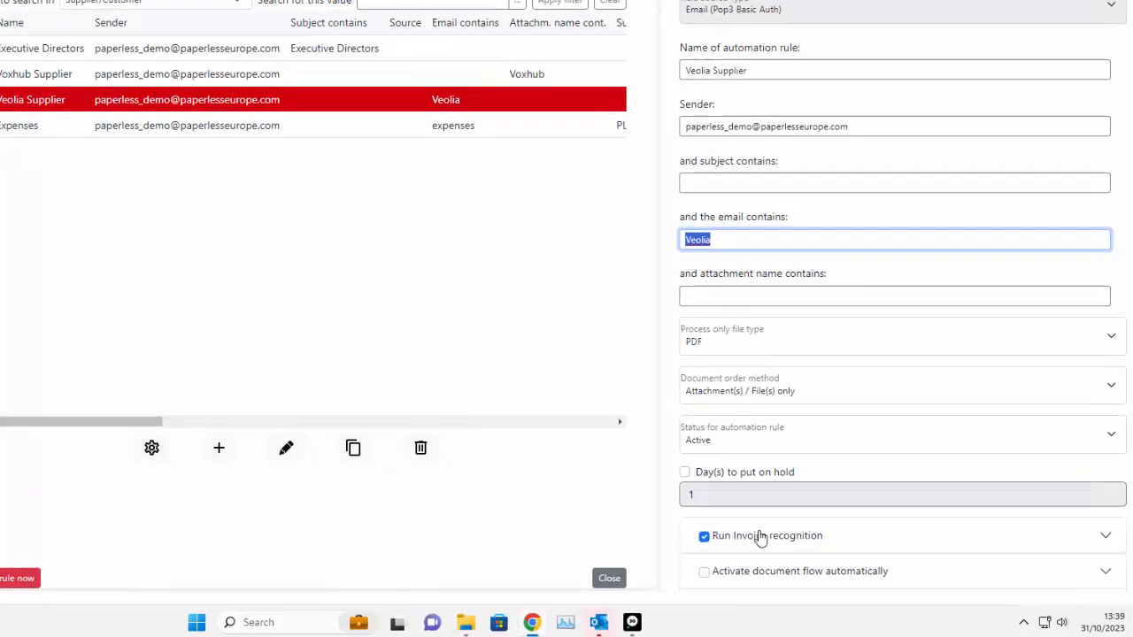
left_click(714, 536)
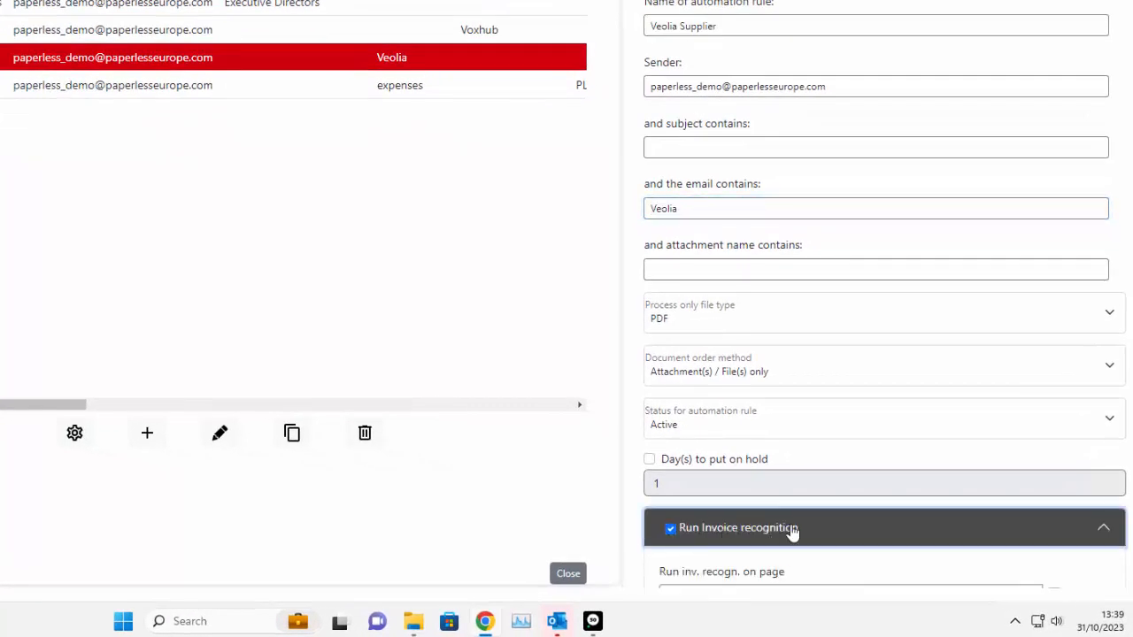
scroll(868, 433, "down", 3)
scroll(834, 430, "down", 4)
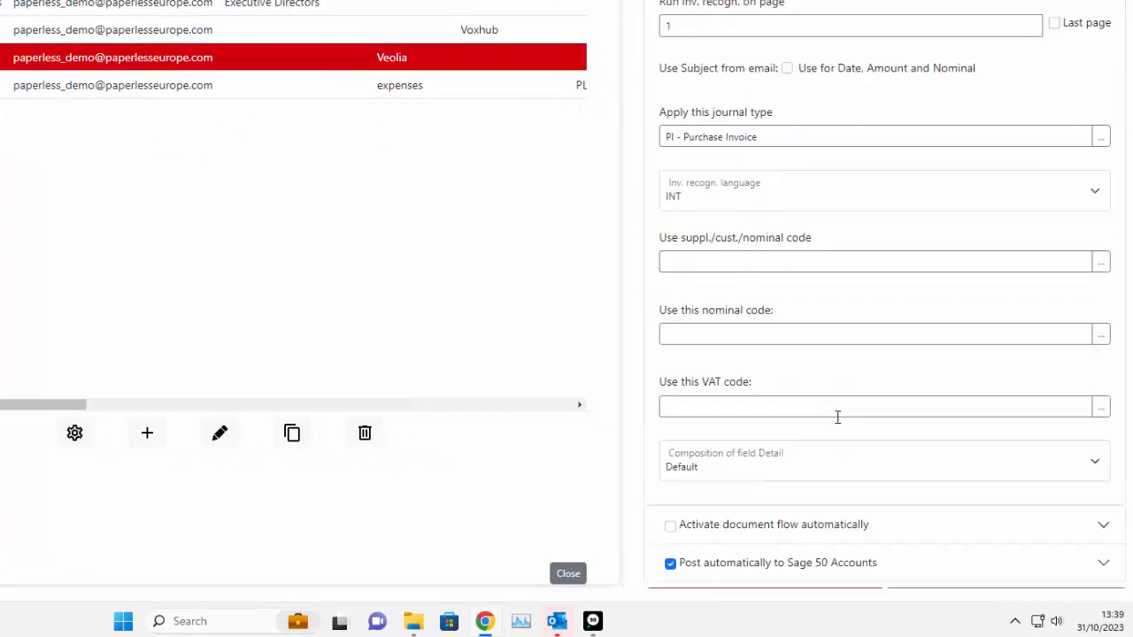
left_click(791, 543)
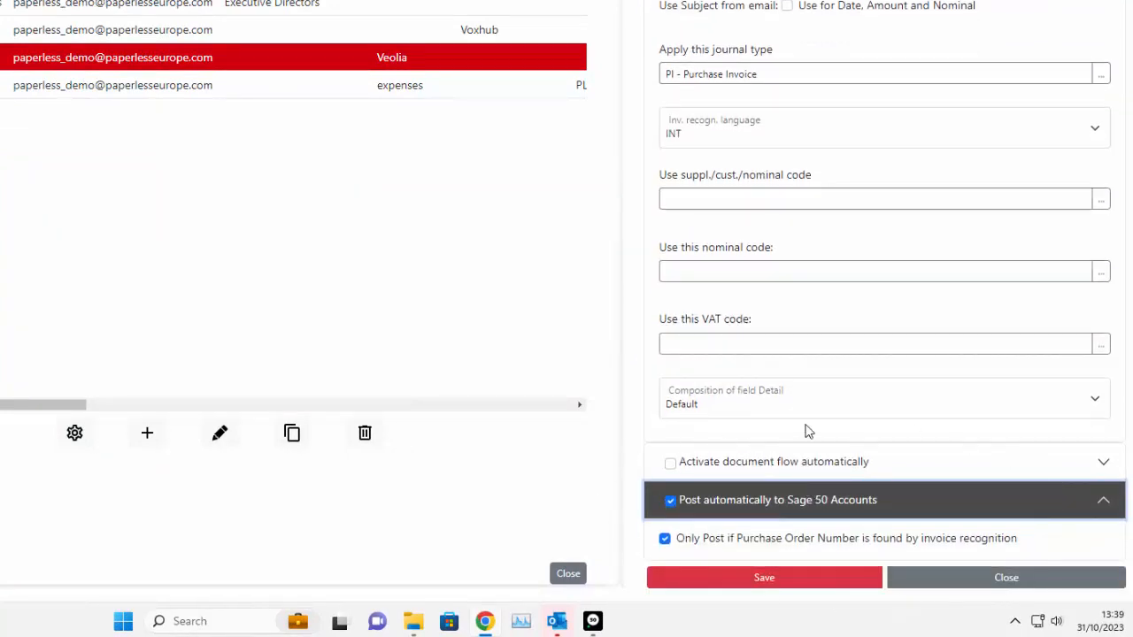
Close the automation rule, get the new Company Inbox items, and acknowledge the processing result.
left_click(986, 584)
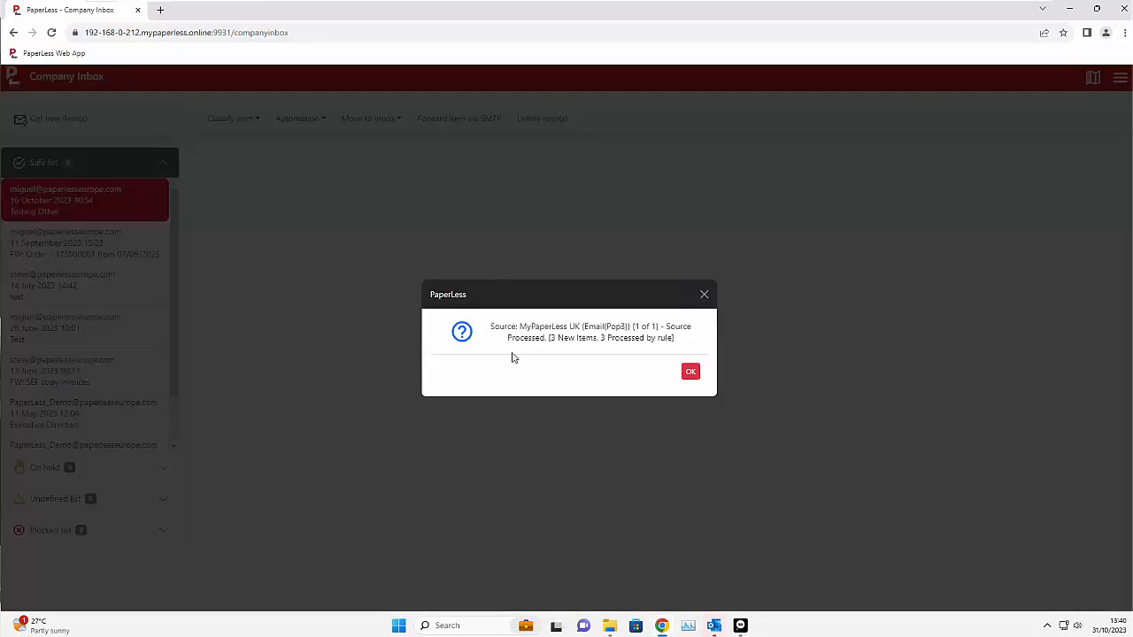
left_click_drag(508, 347, 689, 380)
left_click(689, 379)
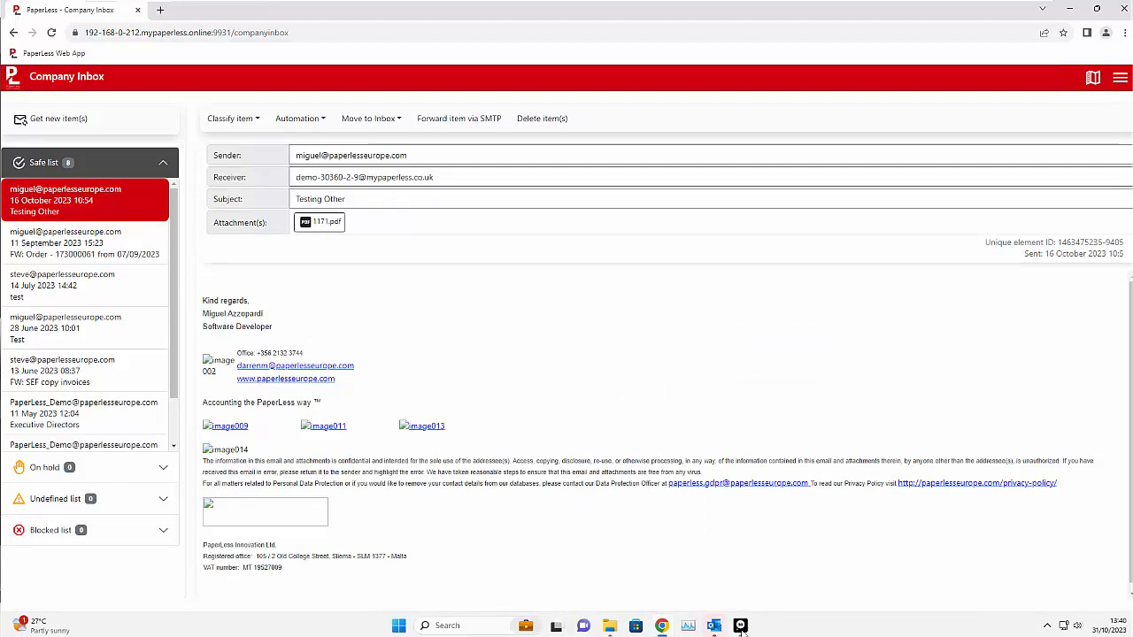
Switch to Sage 50, refresh the purchase orders, and check the posted status of Veolia orders 701907 and 701908.
left_click(740, 626)
left_click(45, 176)
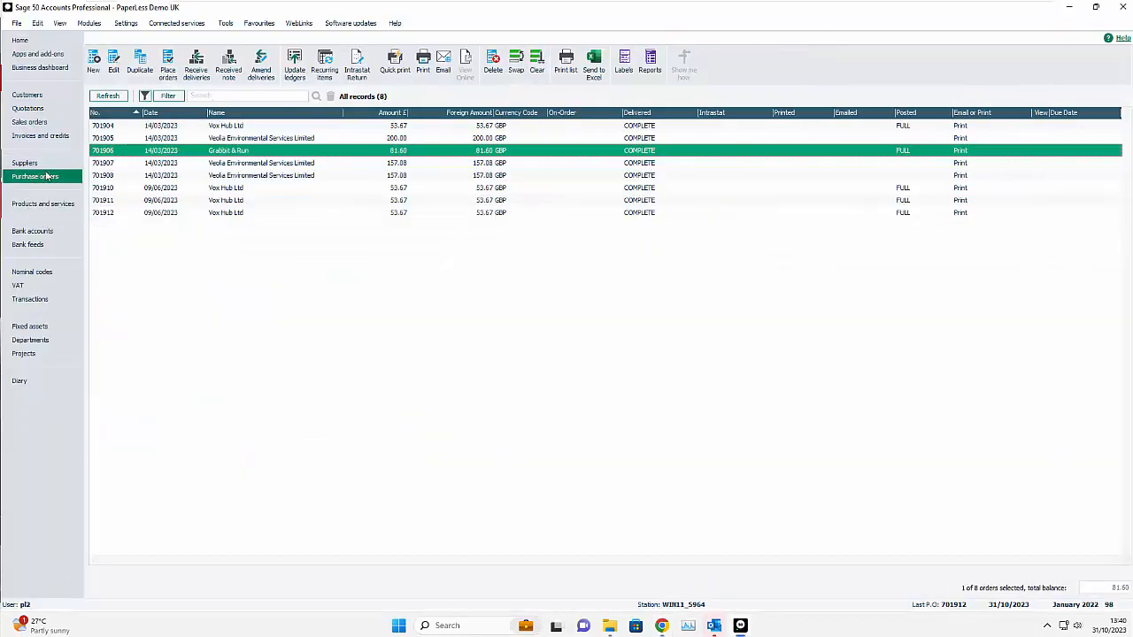
left_click(108, 96)
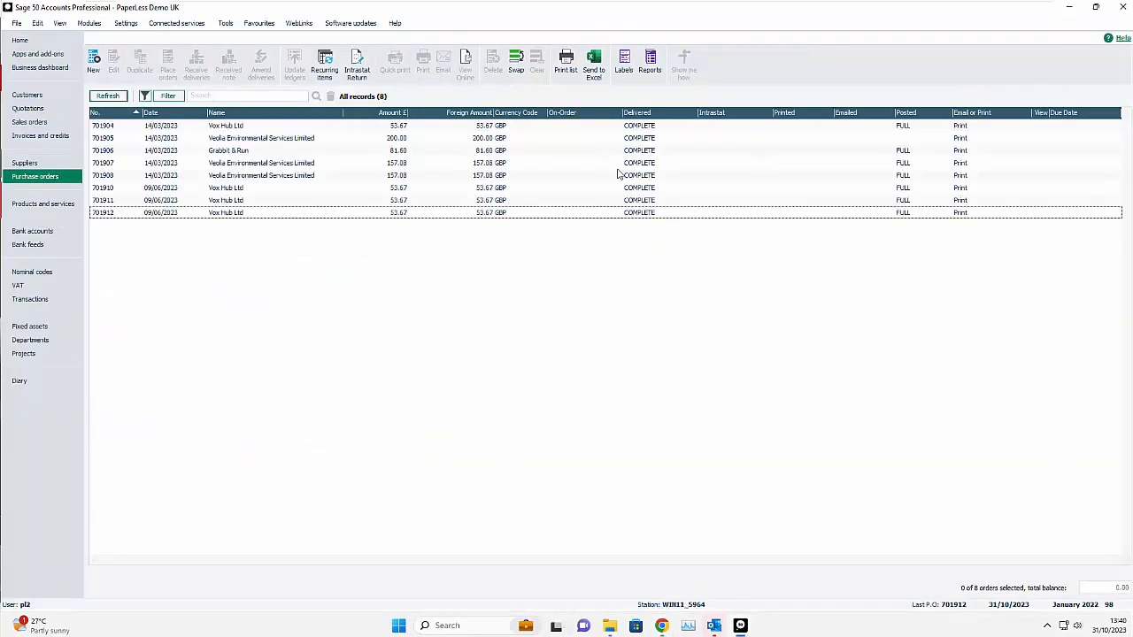
left_click(731, 165)
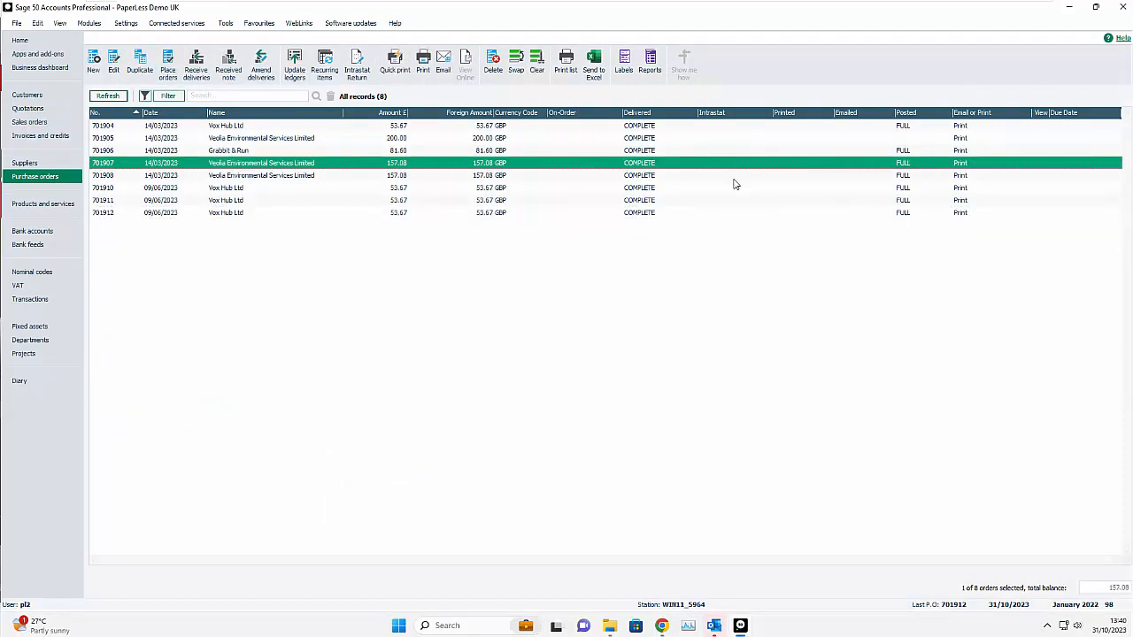
left_click(739, 176)
Open the Veolia Environmental Services Limited supplier record and display its transaction activity.
left_click(46, 166)
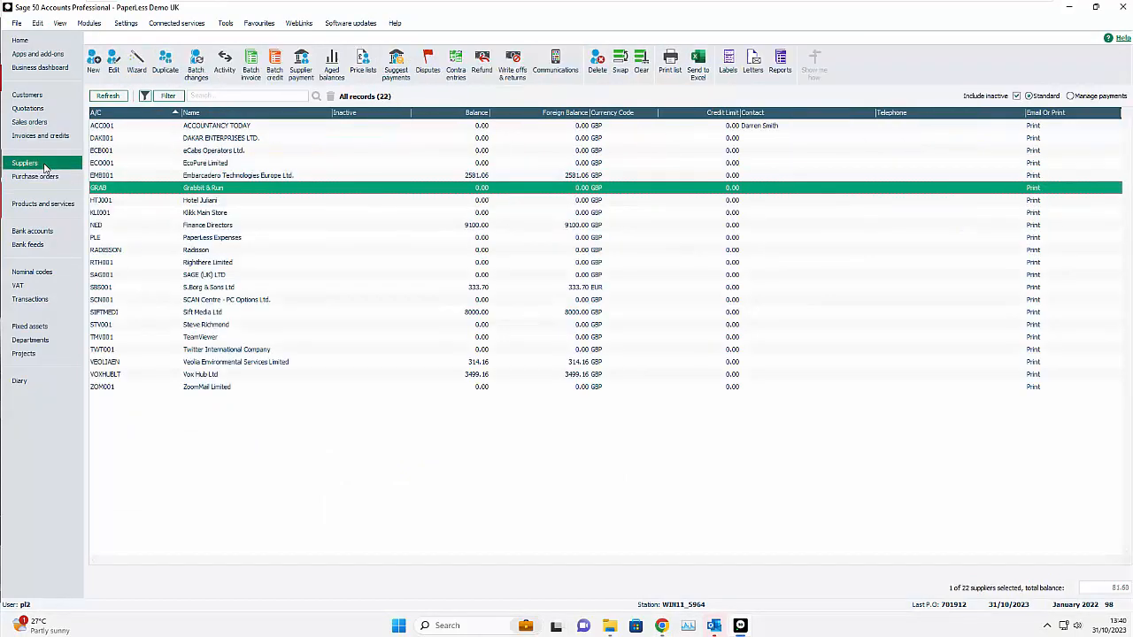
left_click(217, 365)
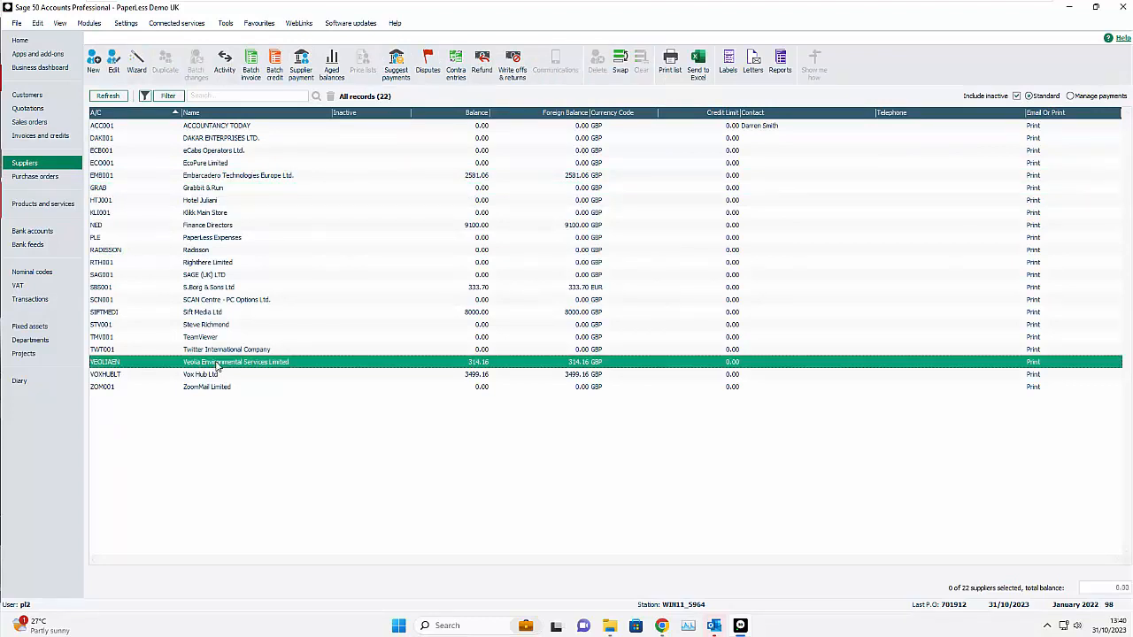
double_click(217, 365)
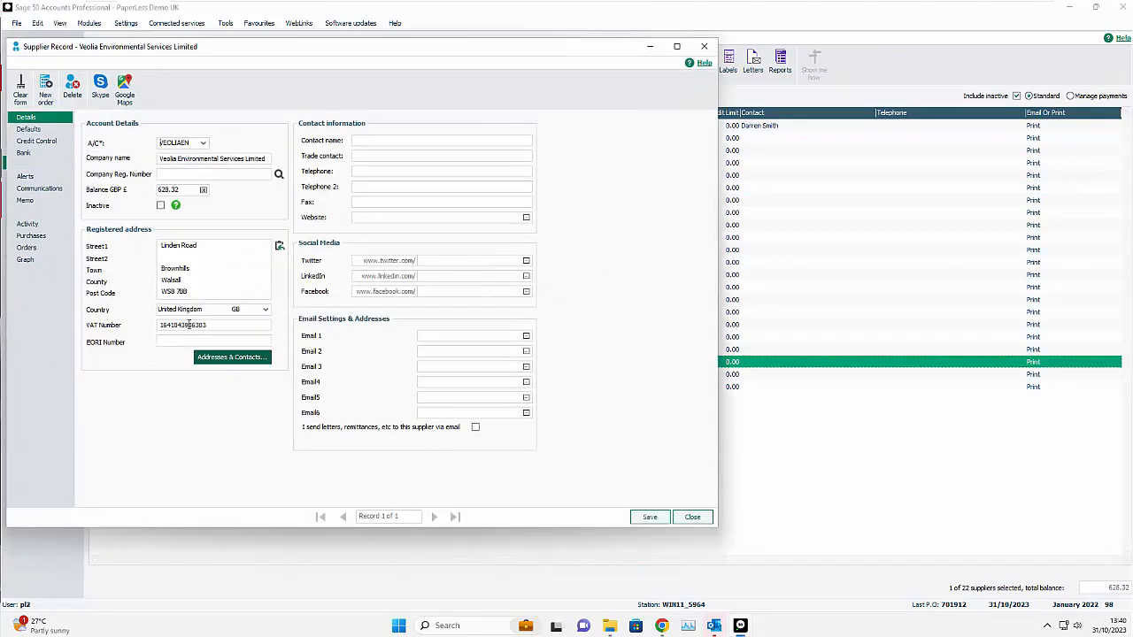
left_click(40, 225)
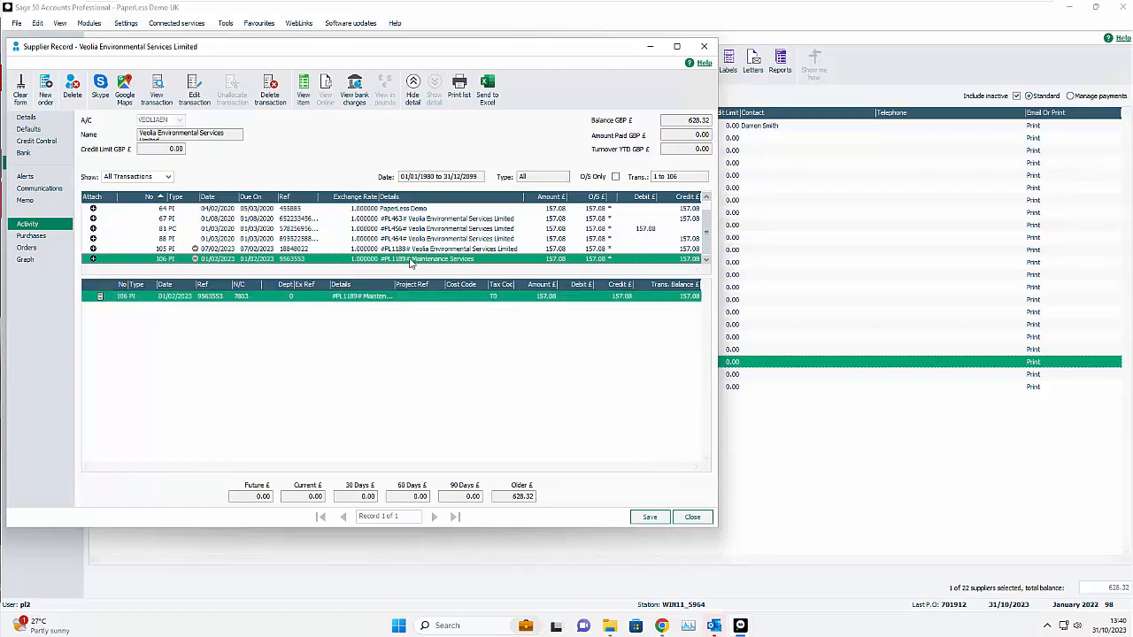
Open PaperLess document 1189 from its Sage transaction, review the invoice and accounting details, close it, and return to the PaperLess Home page.
left_click(410, 262)
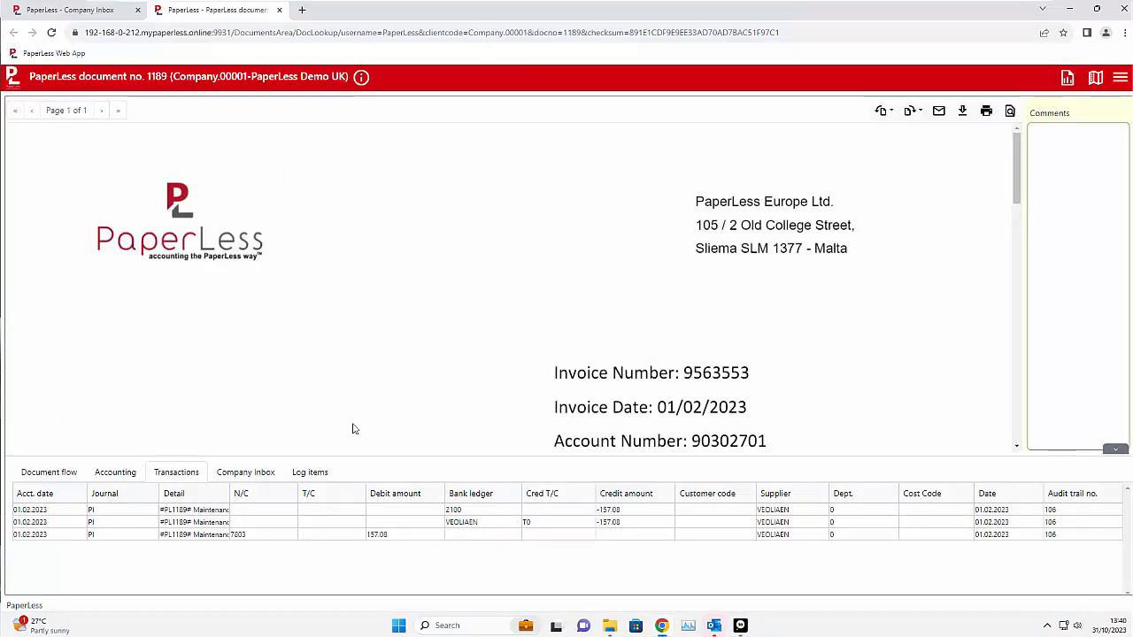
scroll(632, 357, "down", 4)
scroll(632, 358, "down", 4)
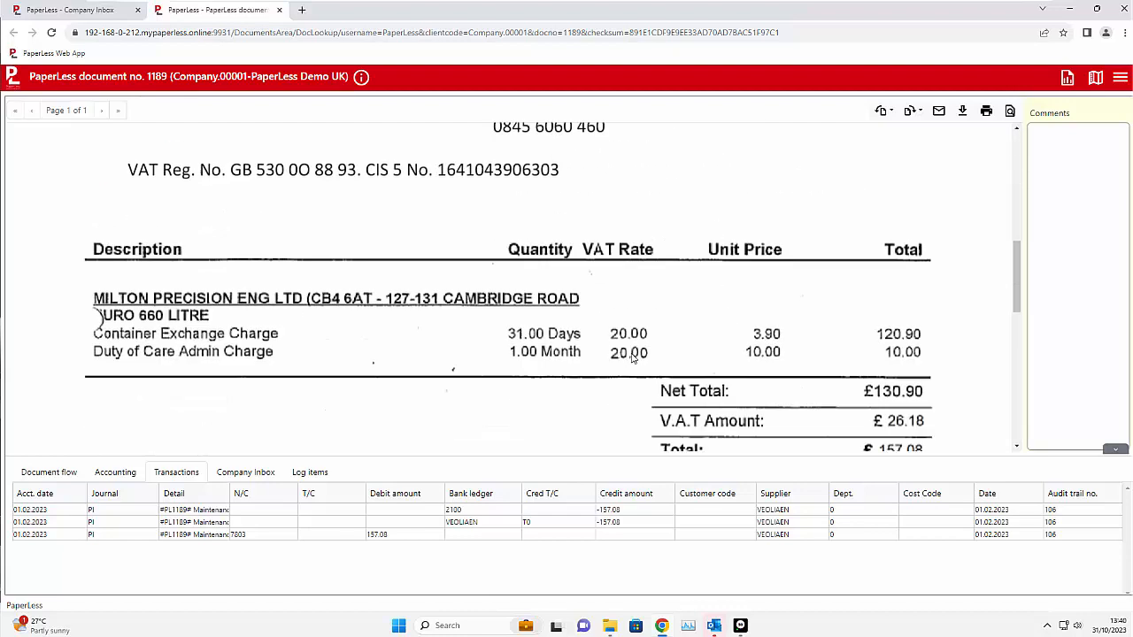
left_click(109, 474)
key("ctrl+w")
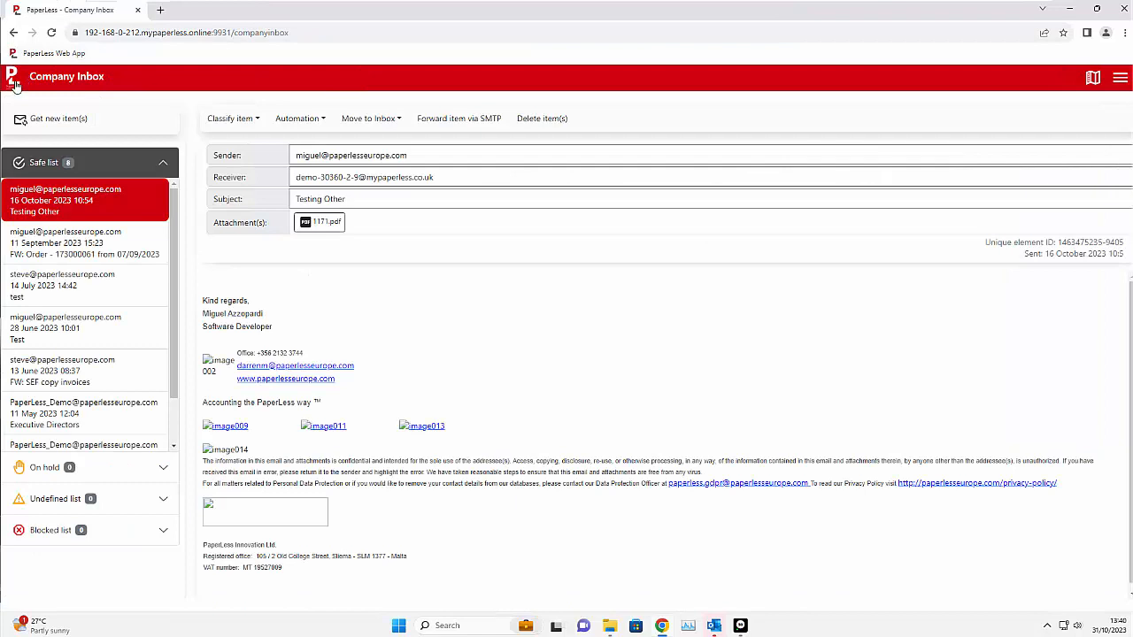
left_click(15, 81)
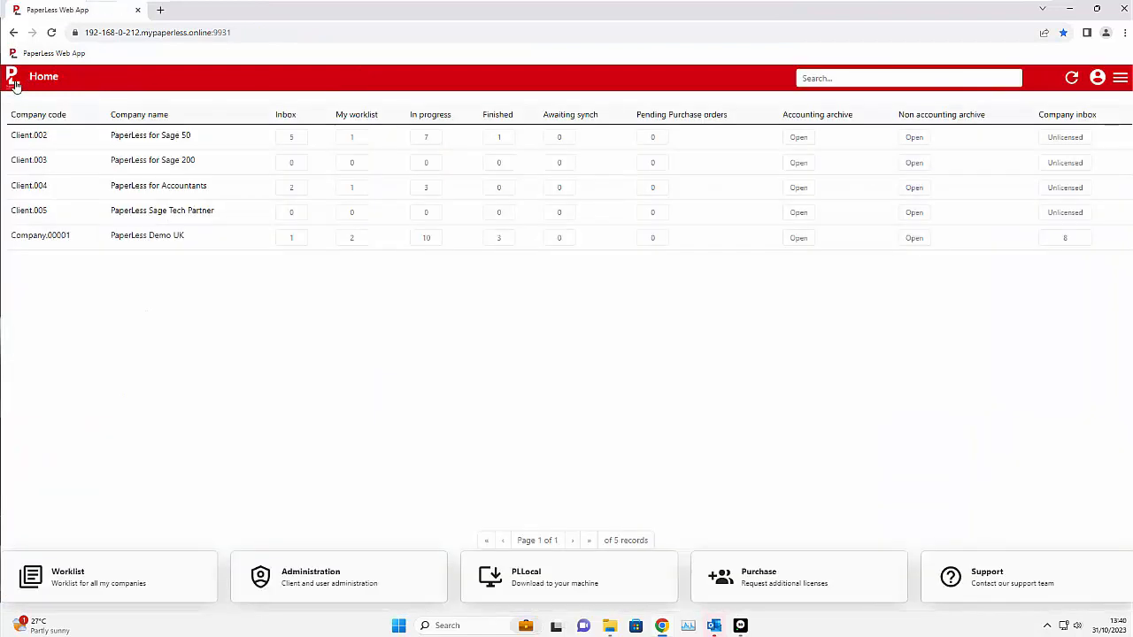